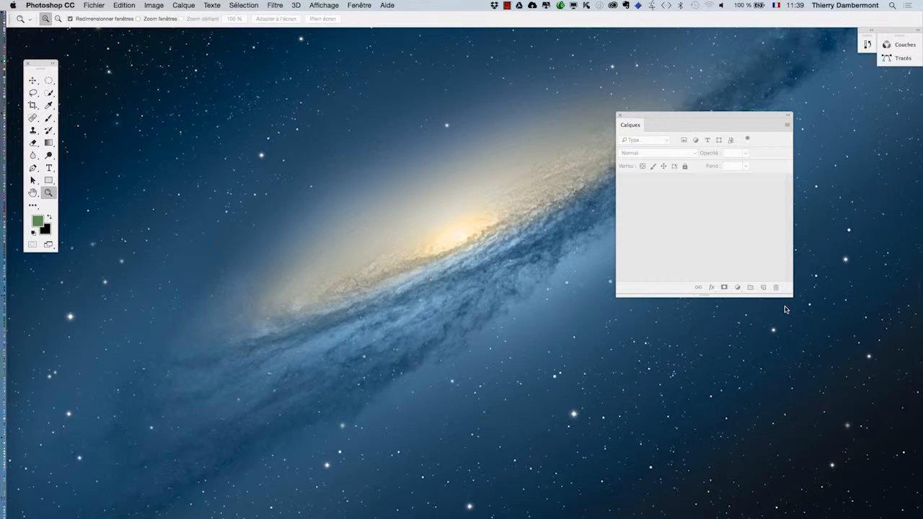
Switch to Finder and show the Bureau folder in a Finder window
{"action": "key", "text": "super+Tab"}
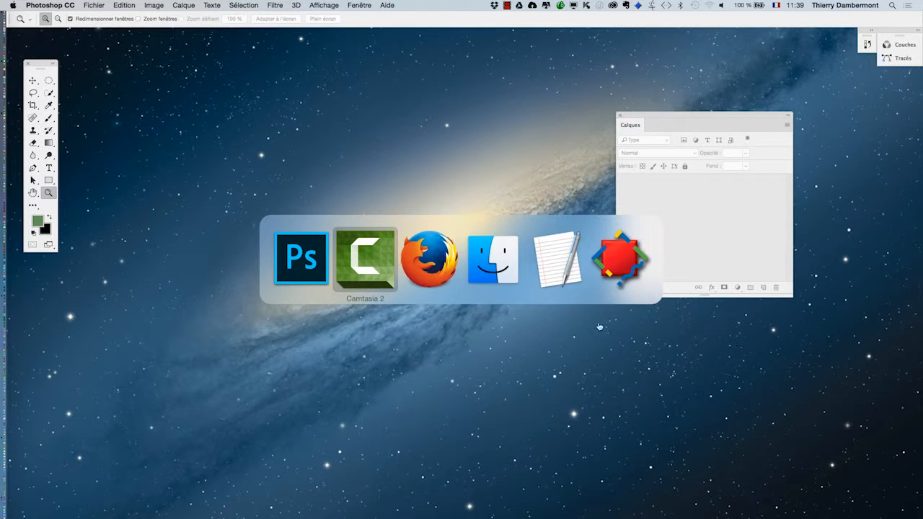
{"action": "left_click", "coordinate": [494, 272]}
{"action": "left_click", "coordinate": [67, 5]}
{"action": "left_click", "coordinate": [74, 17]}
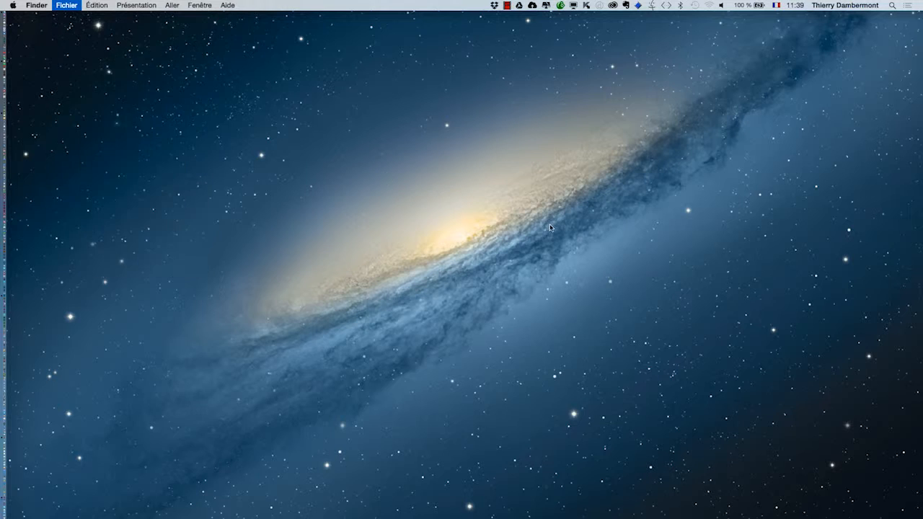
{"action": "left_click", "coordinate": [101, 151]}
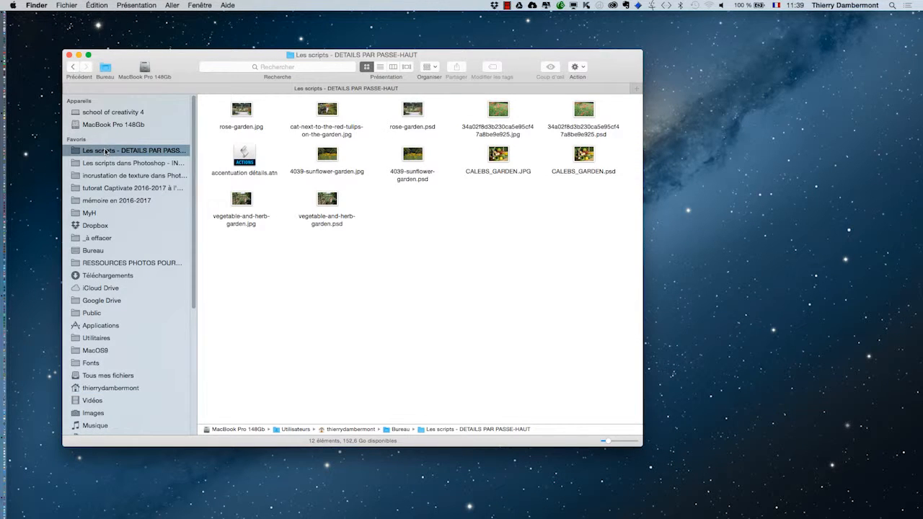
{"action": "left_click", "coordinate": [105, 250]}
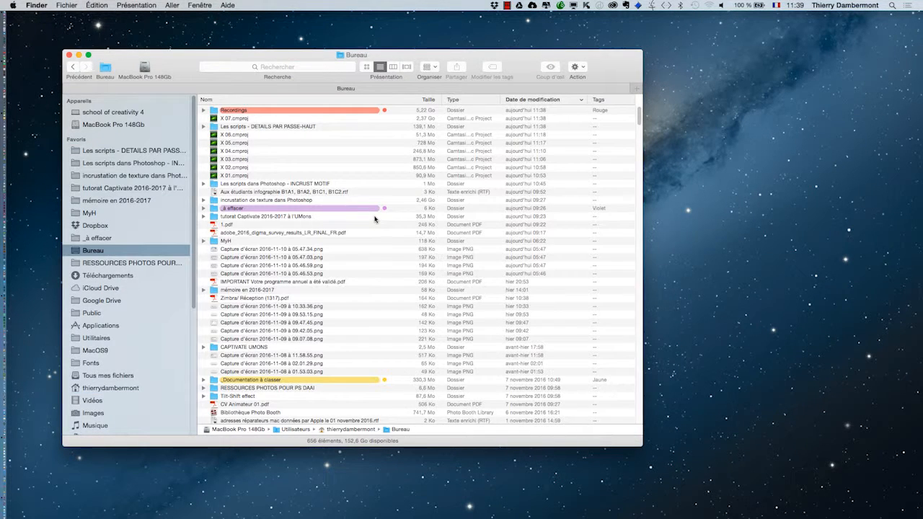
Create a folder named "images a traiter (passe-haut)" in Bureau
{"action": "key", "text": "super+shift+n"}
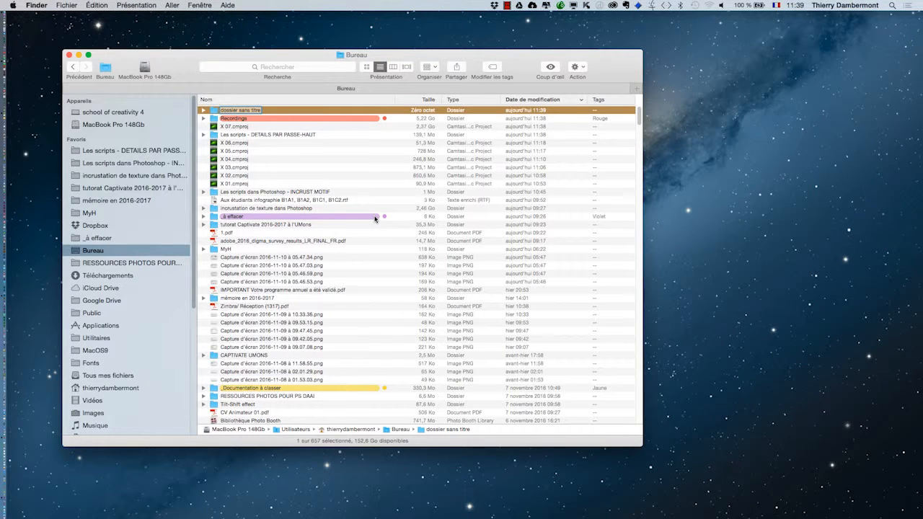
{"action": "type", "text": "images a traiter (passe-haut"}
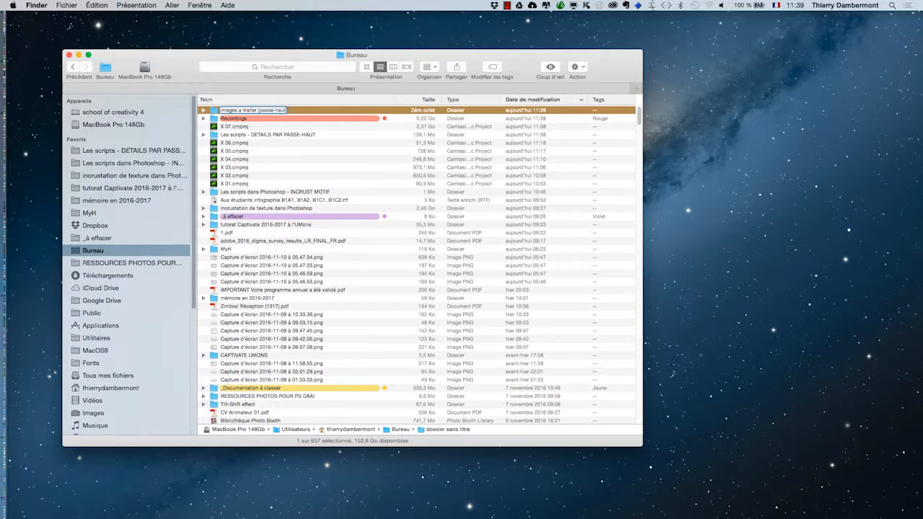
{"action": "left_click", "coordinate": [268, 136]}
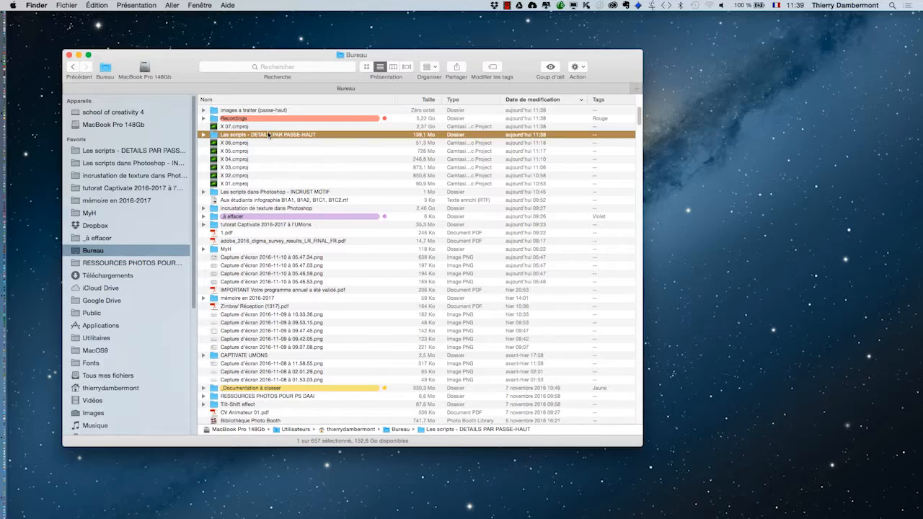
Try adding a slash before "(passe-haut)" in the new folder's name, and remove it again
{"action": "left_click", "coordinate": [251, 113]}
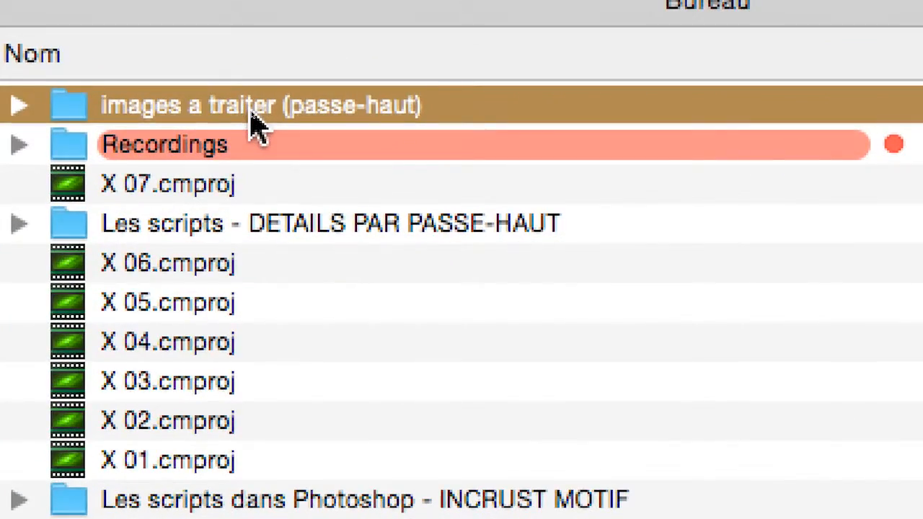
{"action": "left_click", "coordinate": [256, 110]}
{"action": "left_click", "coordinate": [275, 107]}
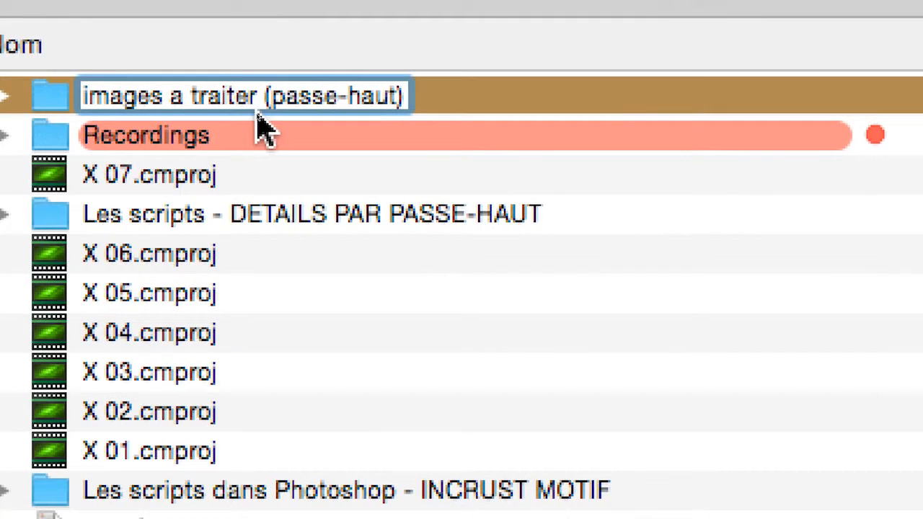
{"action": "type", "text": "/"}
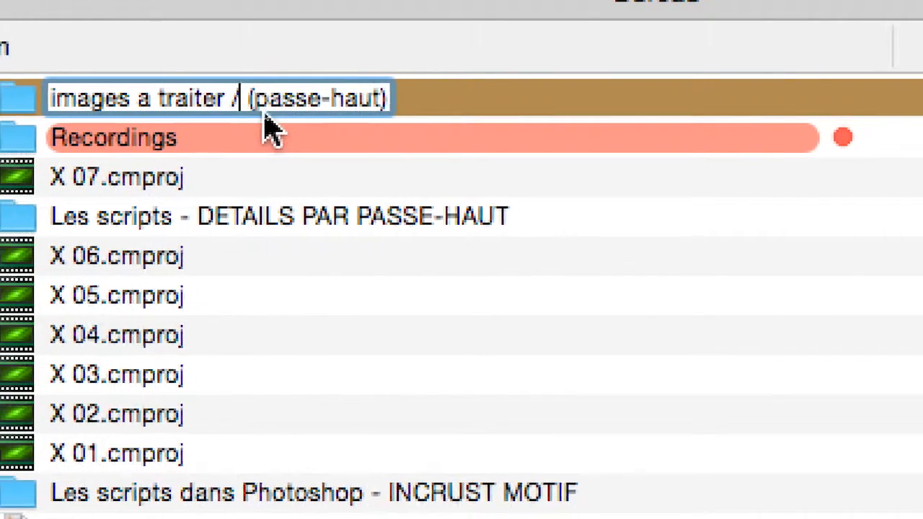
{"action": "key", "text": "BackSpace"}
{"action": "key", "text": "BackSpace"}
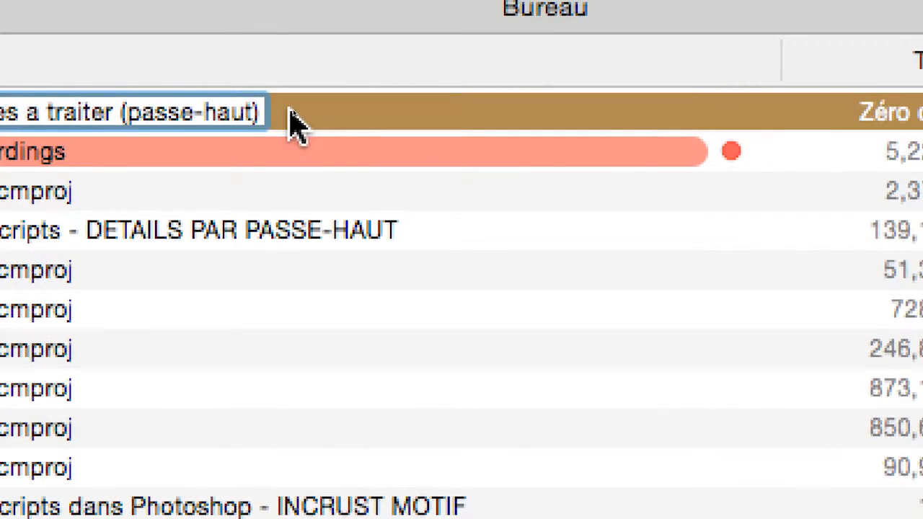
{"action": "left_click", "coordinate": [414, 100]}
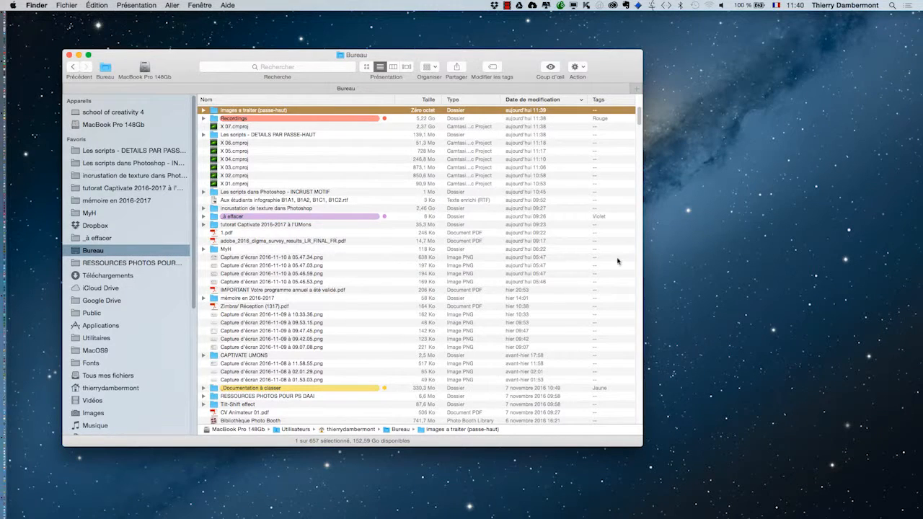
Switch to Firefox and bring up its browser window
{"action": "key", "text": "super+Tab"}
{"action": "key", "text": "super+Tab"}
{"action": "key", "text": "super+Tab"}
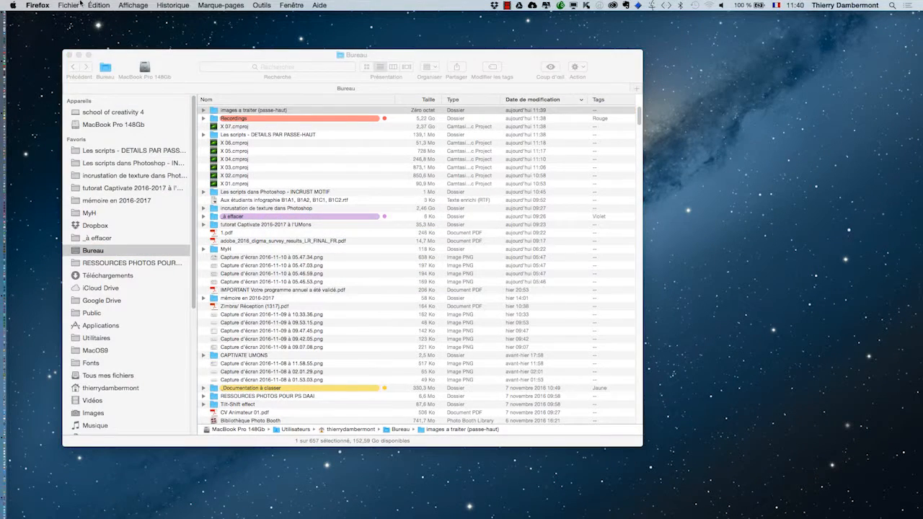
{"action": "left_click", "coordinate": [69, 5]}
{"action": "left_click", "coordinate": [310, 31]}
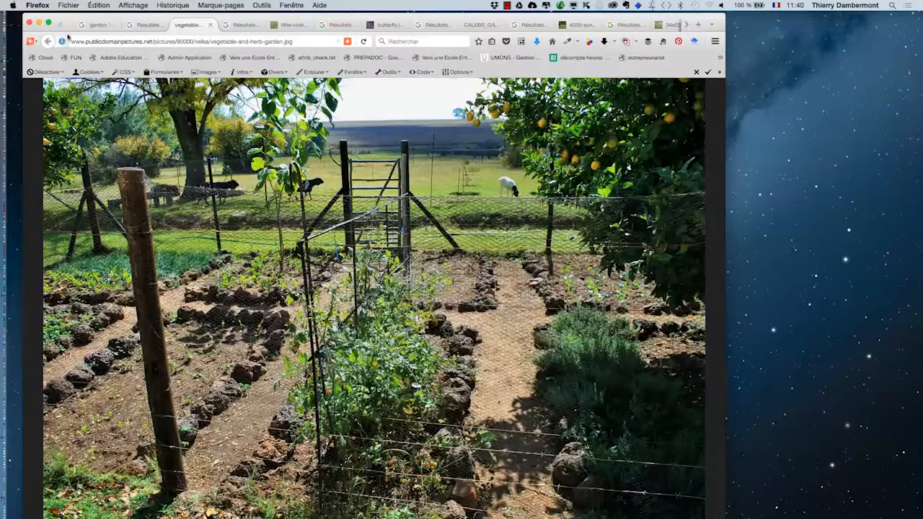
Change the garden image search in Google Images to zoo "public domain"
{"action": "left_click", "coordinate": [89, 26]}
{"action": "scroll", "coordinate": [531, 384], "scroll_direction": "down", "scroll_amount": 5}
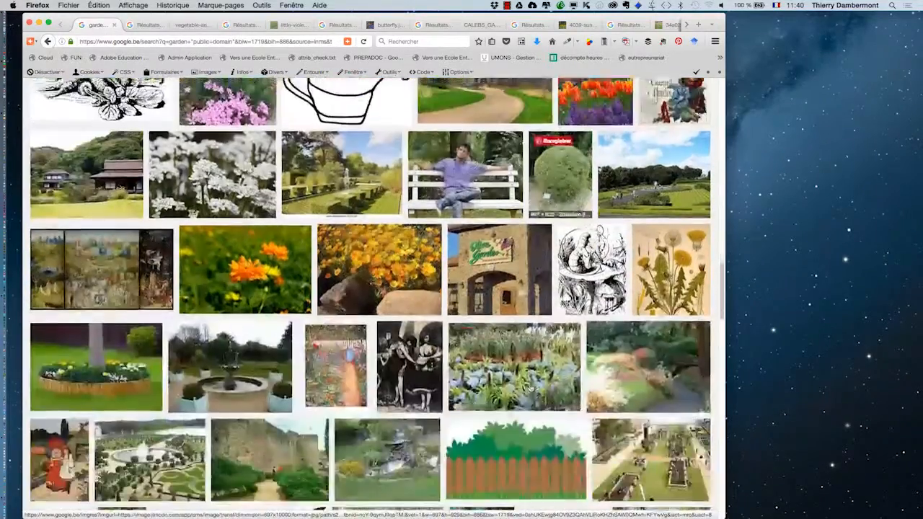
{"action": "scroll", "coordinate": [531, 383], "scroll_direction": "up", "scroll_amount": 7}
{"action": "scroll", "coordinate": [558, 361], "scroll_direction": "up", "scroll_amount": 5}
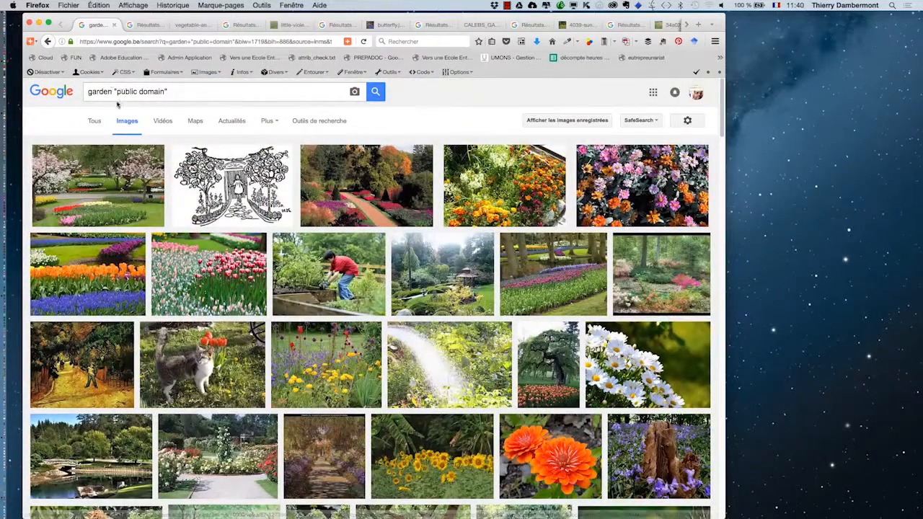
{"action": "double_click", "coordinate": [101, 92]}
{"action": "type", "text": "zoo"}
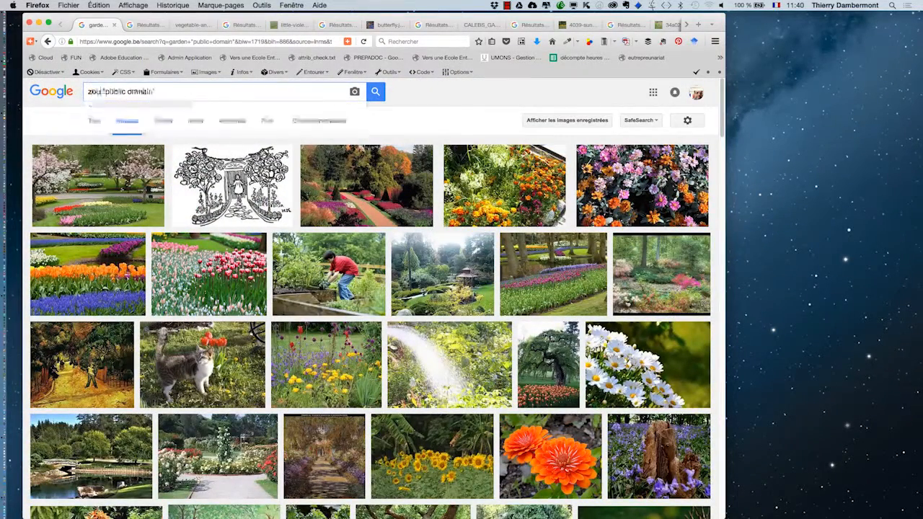
{"action": "key", "text": "Return"}
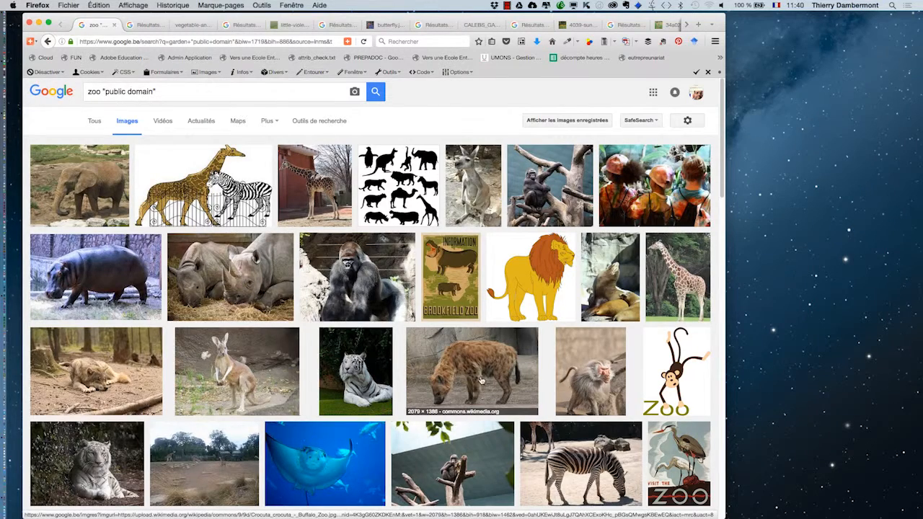
Open the hyena, zebra and alpaca photos from the zoo image results in background tabs
{"action": "scroll", "coordinate": [608, 387], "scroll_direction": "down", "scroll_amount": 2}
{"action": "scroll", "coordinate": [607, 387], "scroll_direction": "down", "scroll_amount": 4}
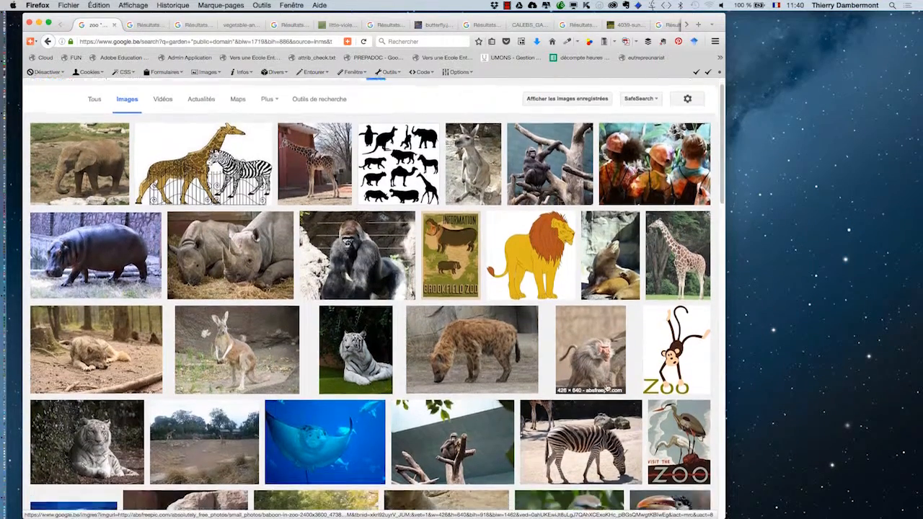
{"action": "scroll", "coordinate": [597, 390], "scroll_direction": "down", "scroll_amount": 3}
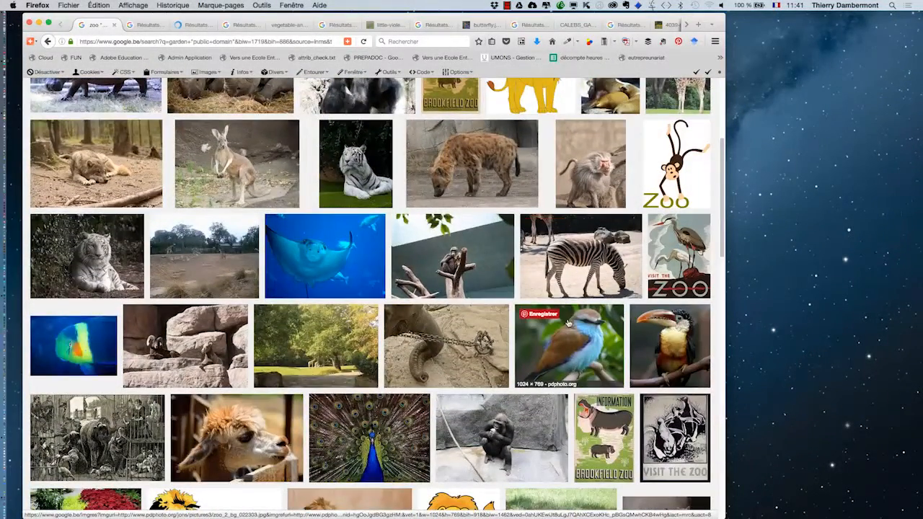
{"action": "scroll", "coordinate": [569, 328], "scroll_direction": "down", "scroll_amount": 4}
{"action": "scroll", "coordinate": [568, 334], "scroll_direction": "down", "scroll_amount": 3}
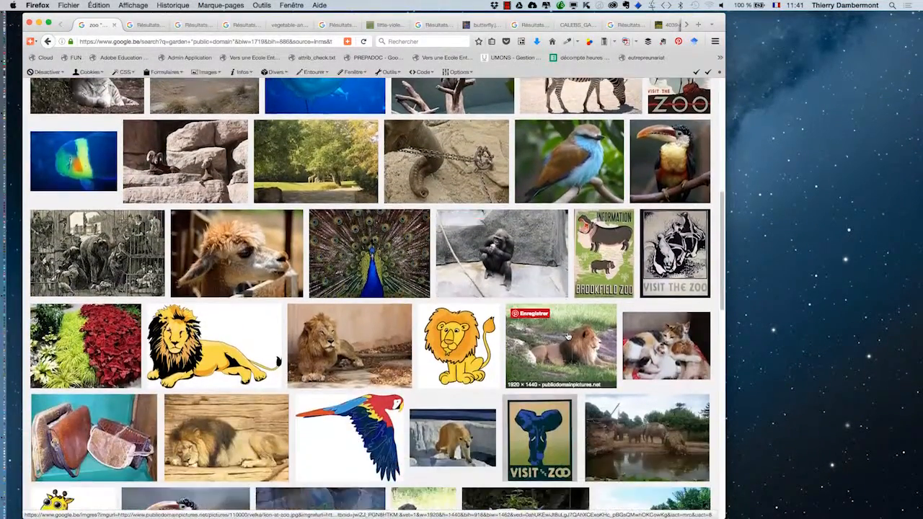
{"action": "scroll", "coordinate": [568, 336], "scroll_direction": "down", "scroll_amount": 1}
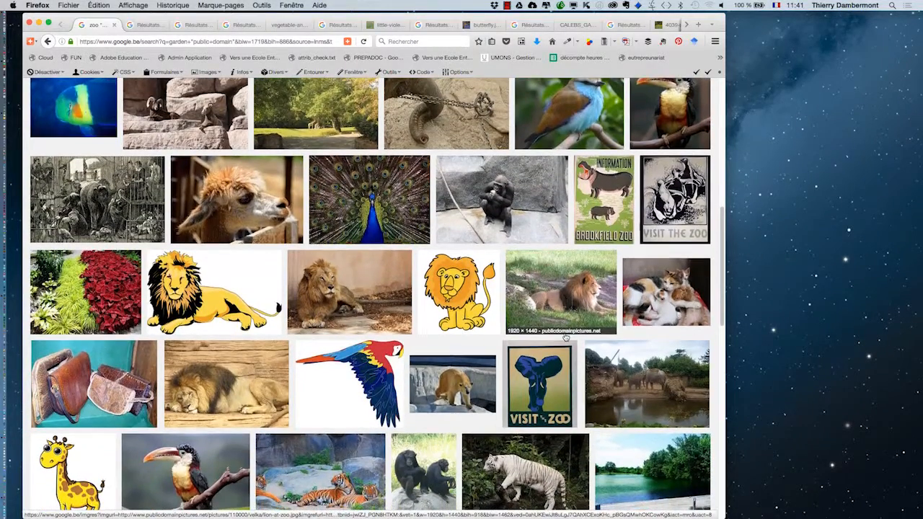
Display the hyena photo full size and save it as Crocuta_crocuta_-_Buffalo_Zoo.jpg in the "images a traiter (passe-haut)" folder
{"action": "left_click", "coordinate": [149, 25]}
{"action": "left_click", "coordinate": [572, 261]}
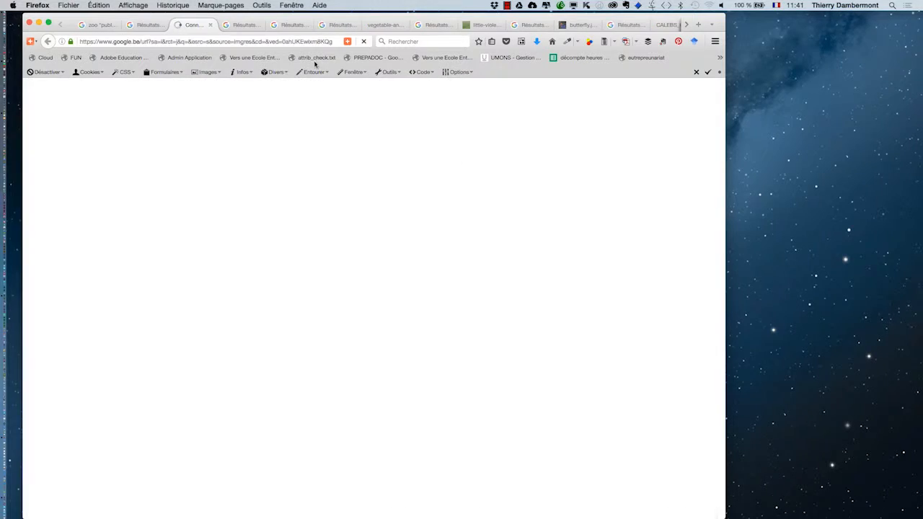
{"action": "right_click", "coordinate": [337, 252]}
{"action": "left_click", "coordinate": [408, 286]}
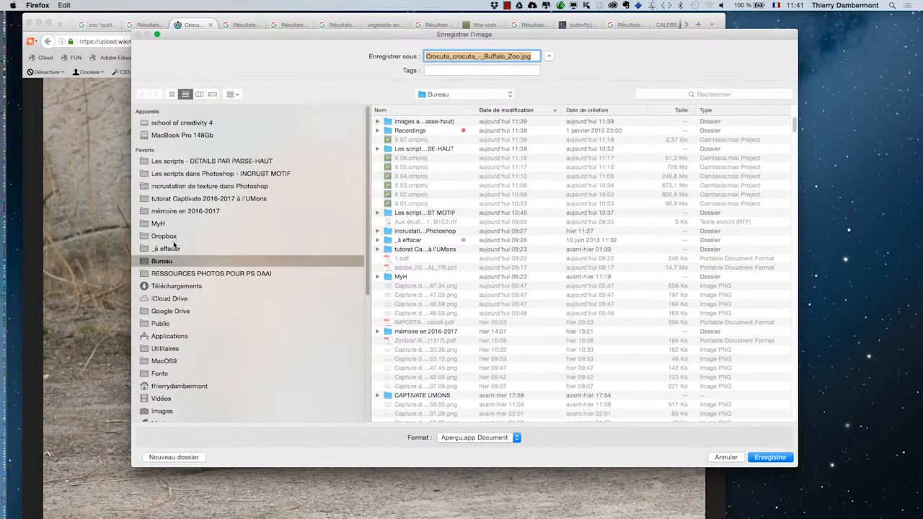
{"action": "double_click", "coordinate": [412, 124]}
{"action": "key", "text": "Return"}
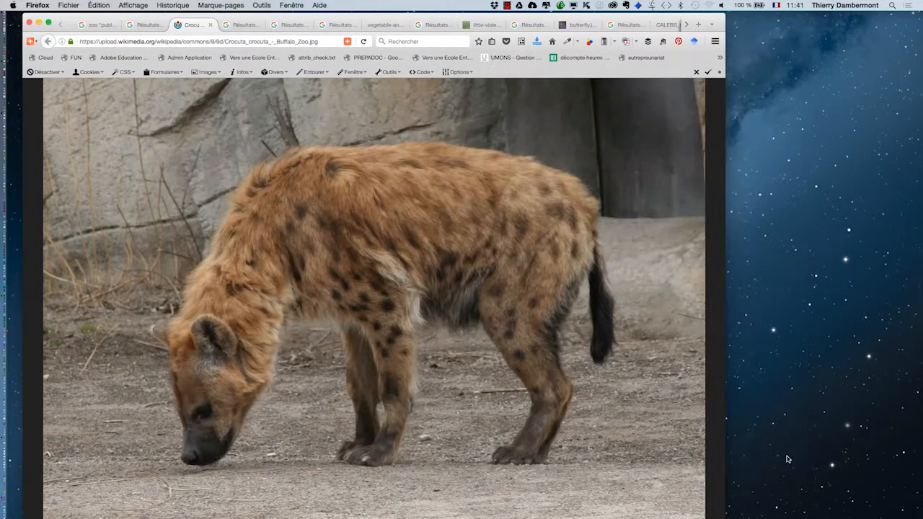
Display the zebra photo full size and save it as zebra-in-melbourne-zoo.jpg in the "images a traiter (passe-haut)" folder
{"action": "key", "text": "ctrl+Tab"}
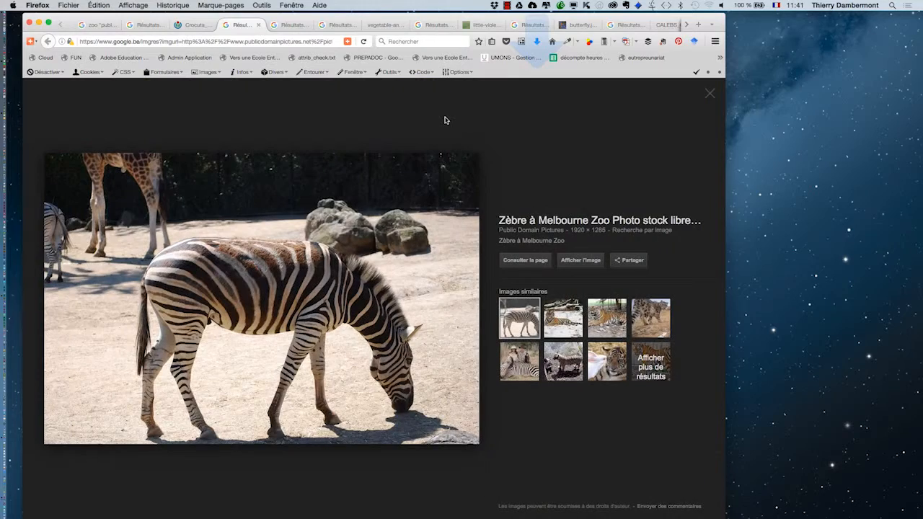
{"action": "key", "text": "ctrl+Tab"}
{"action": "key", "text": "ctrl+shift+Tab"}
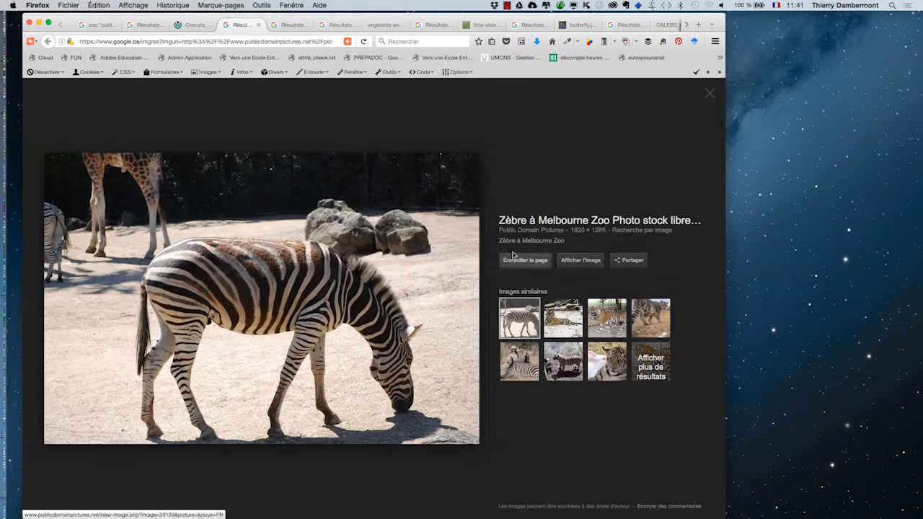
{"action": "left_click", "coordinate": [574, 260]}
{"action": "right_click", "coordinate": [391, 229]}
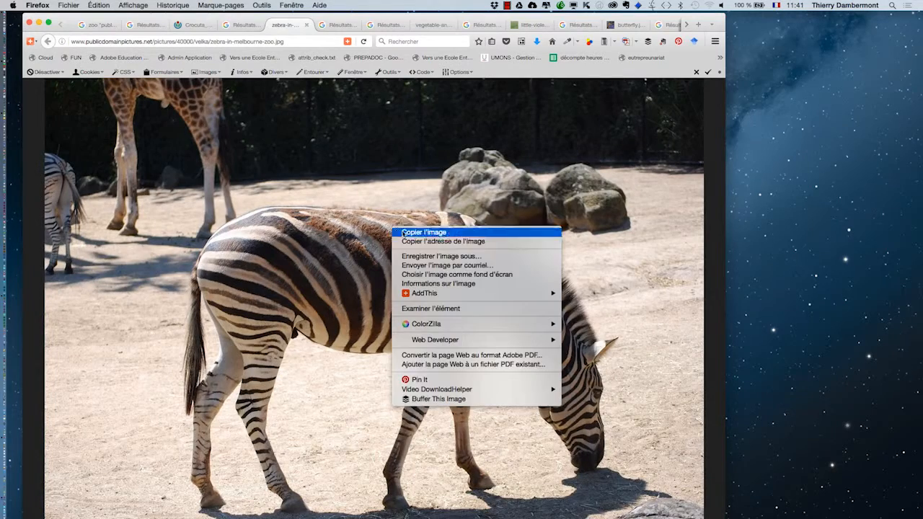
{"action": "left_click", "coordinate": [437, 255]}
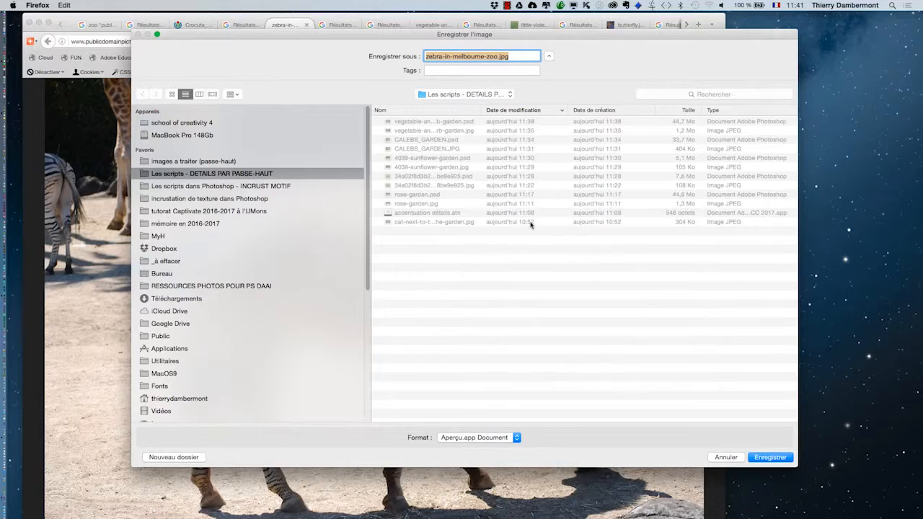
{"action": "left_click", "coordinate": [180, 161]}
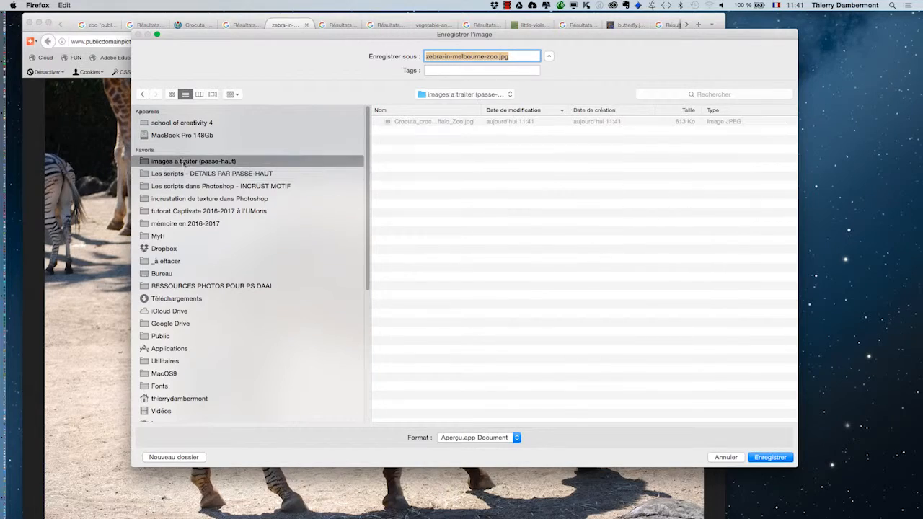
{"action": "left_click", "coordinate": [778, 458]}
Display the alpaca photo full size and save it as alpaca-at-petting-zoo.jpg in the "images a traiter (passe-haut)" folder
{"action": "key", "text": "ctrl+Tab"}
{"action": "key", "text": "ctrl+Tab"}
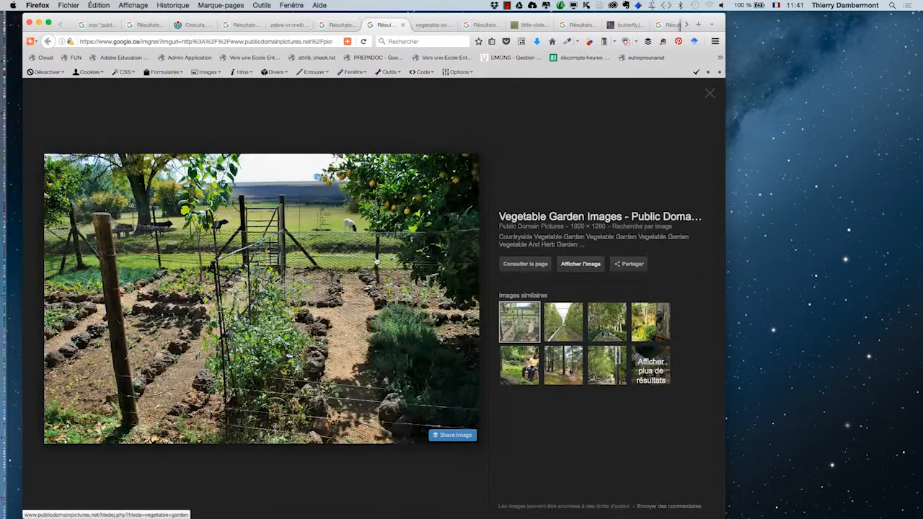
{"action": "key", "text": "ctrl+shift+Tab"}
{"action": "left_click", "coordinate": [581, 264]}
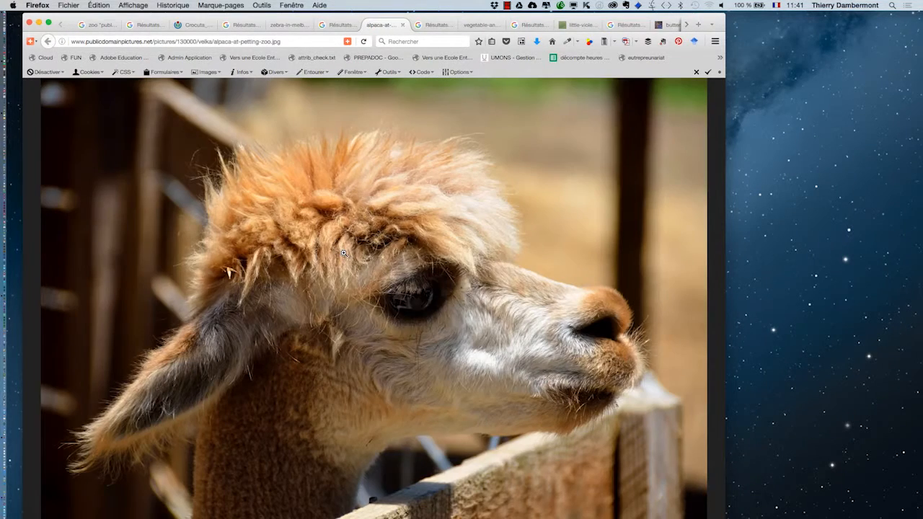
{"action": "right_click", "coordinate": [351, 253]}
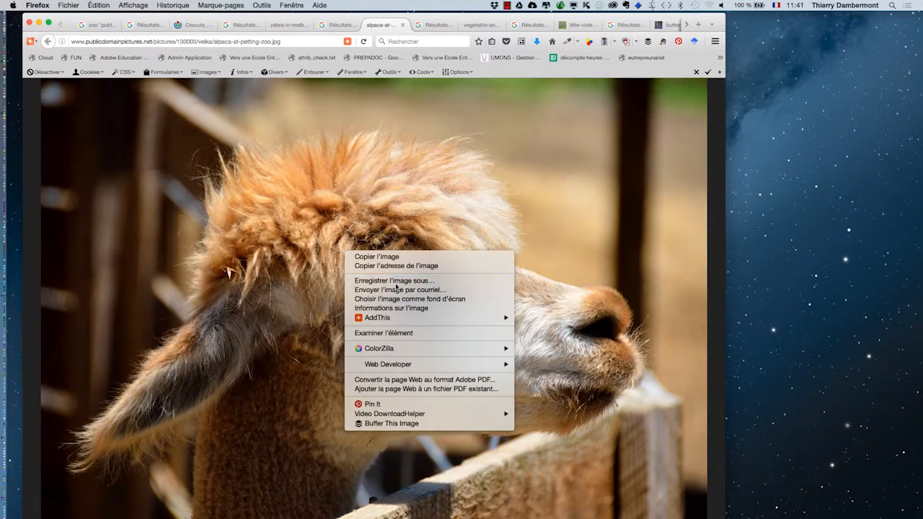
{"action": "left_click", "coordinate": [396, 283]}
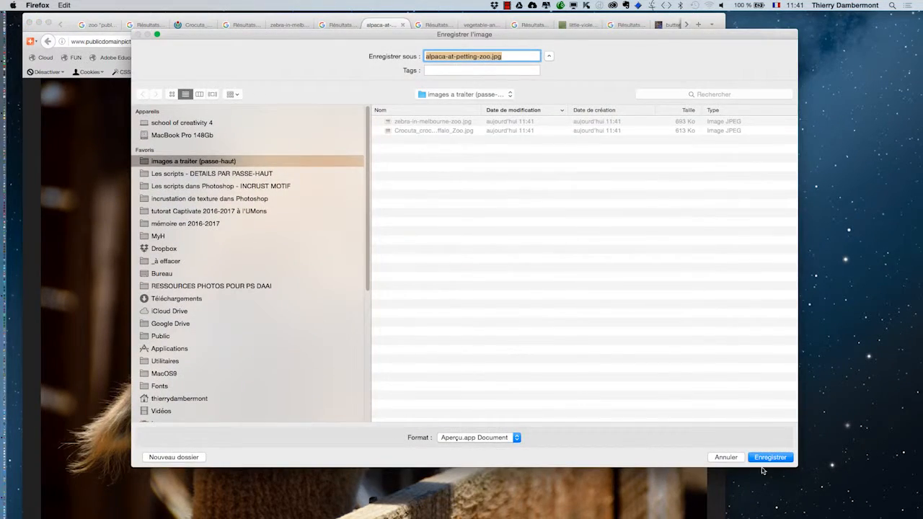
{"action": "left_click", "coordinate": [769, 458]}
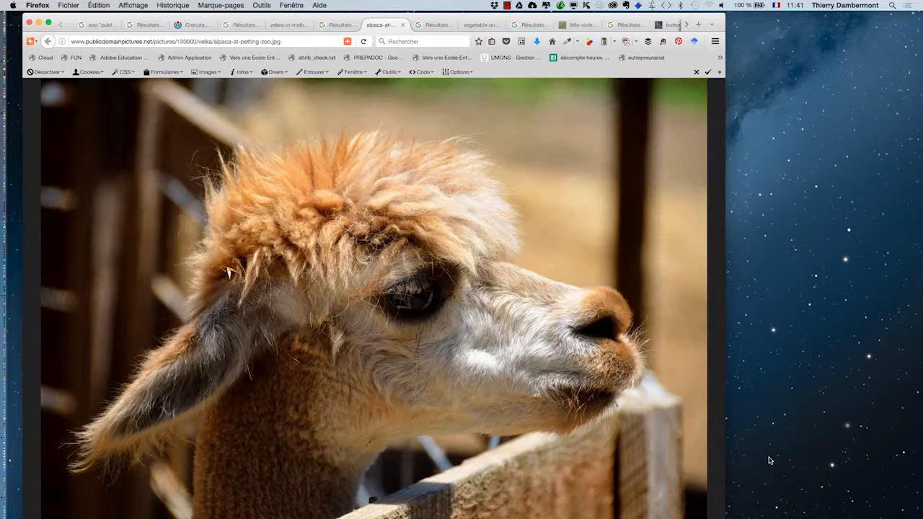
Switch to Finder and check the saved photos in the "images a traiter (passe-haut)" folder on the desktop
{"action": "left_click", "coordinate": [38, 23]}
{"action": "key", "text": "super+Tab"}
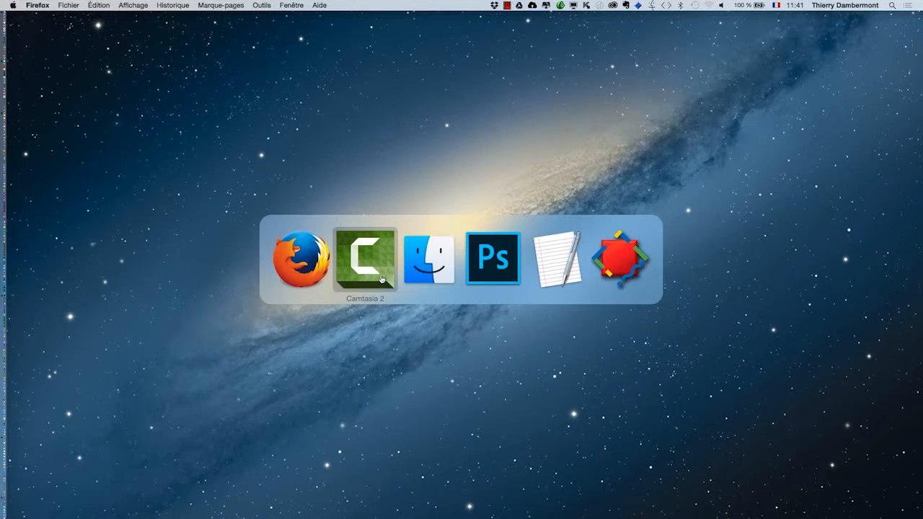
{"action": "key", "text": "super+Tab"}
{"action": "left_click", "coordinate": [66, 5]}
{"action": "left_click", "coordinate": [72, 18]}
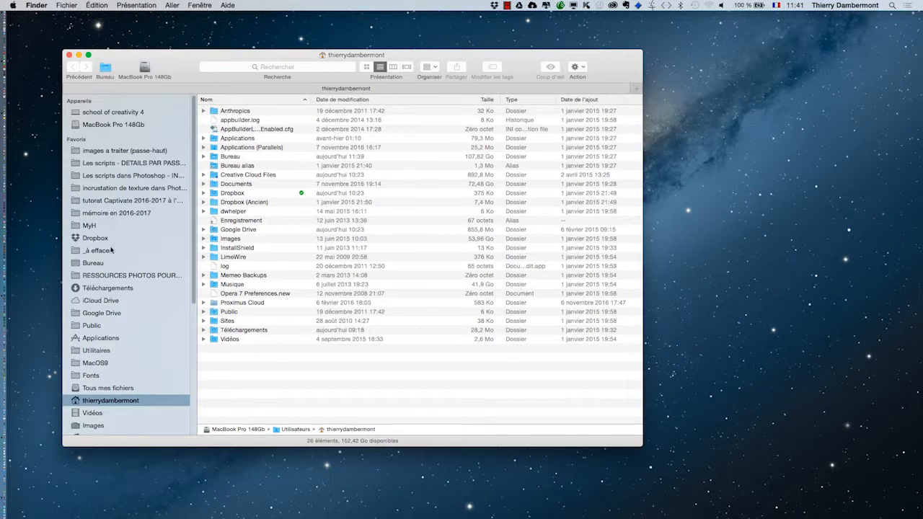
{"action": "left_click", "coordinate": [113, 263]}
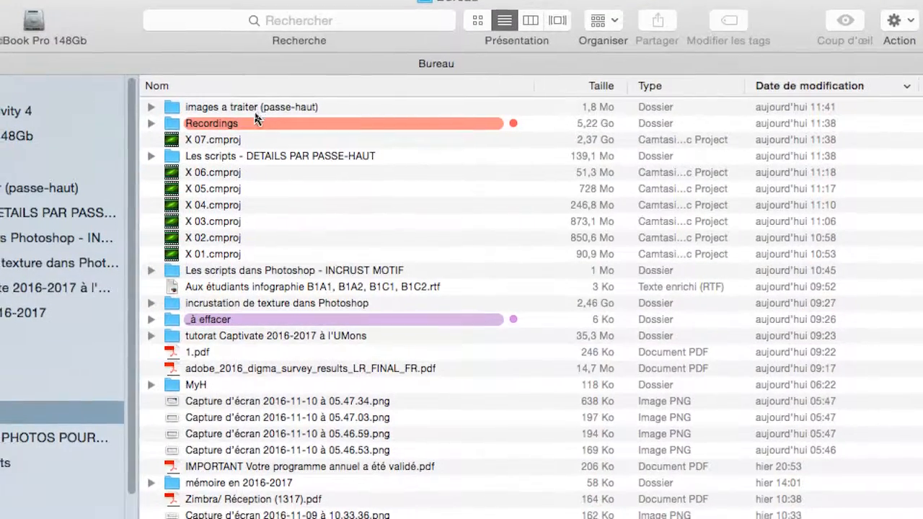
{"action": "double_click", "coordinate": [254, 113]}
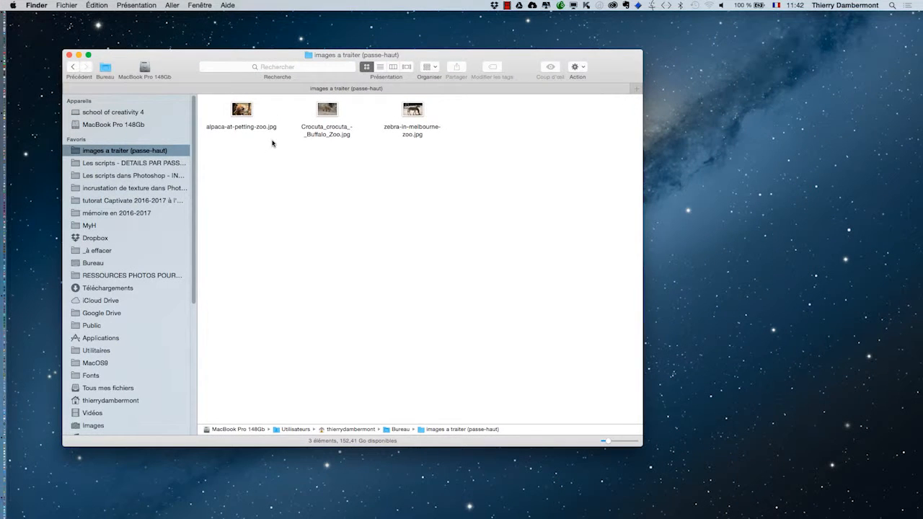
{"action": "left_click", "coordinate": [69, 55]}
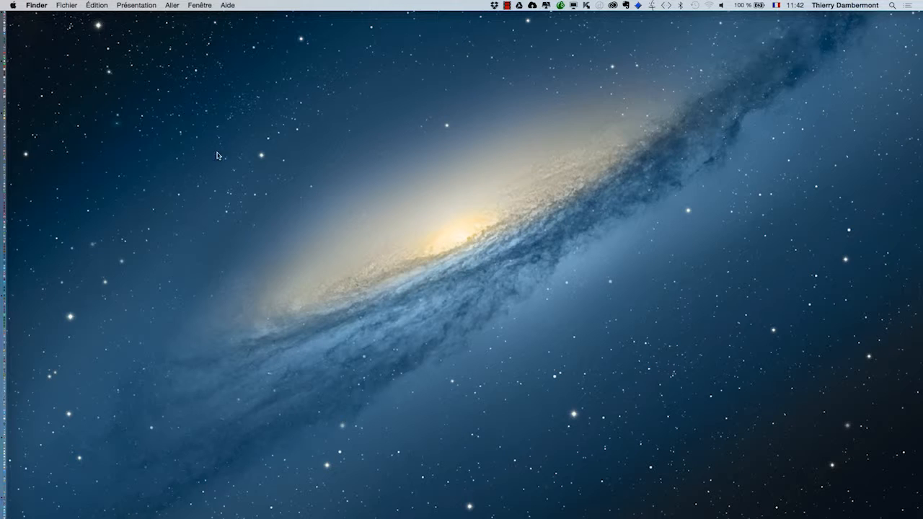
Switch to Photoshop and move the floating Calques panel aside
{"action": "key", "text": "super+Tab"}
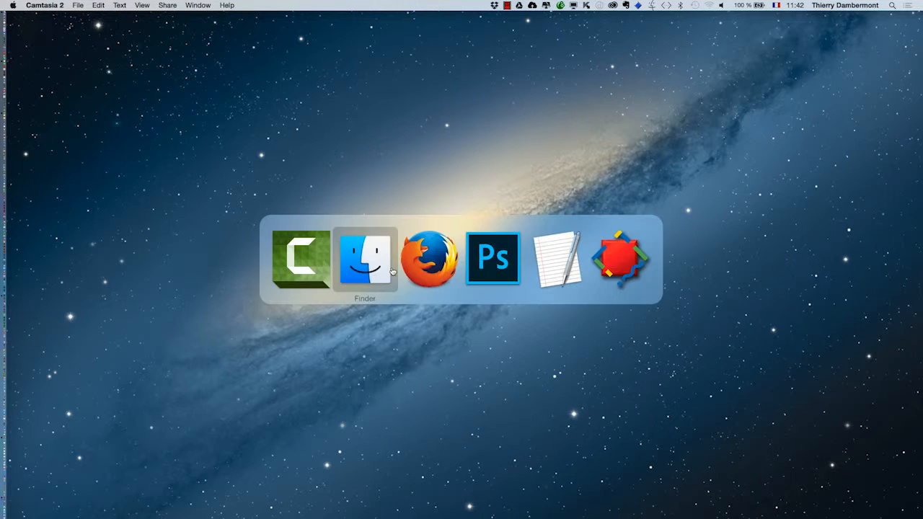
{"action": "left_click", "coordinate": [512, 259]}
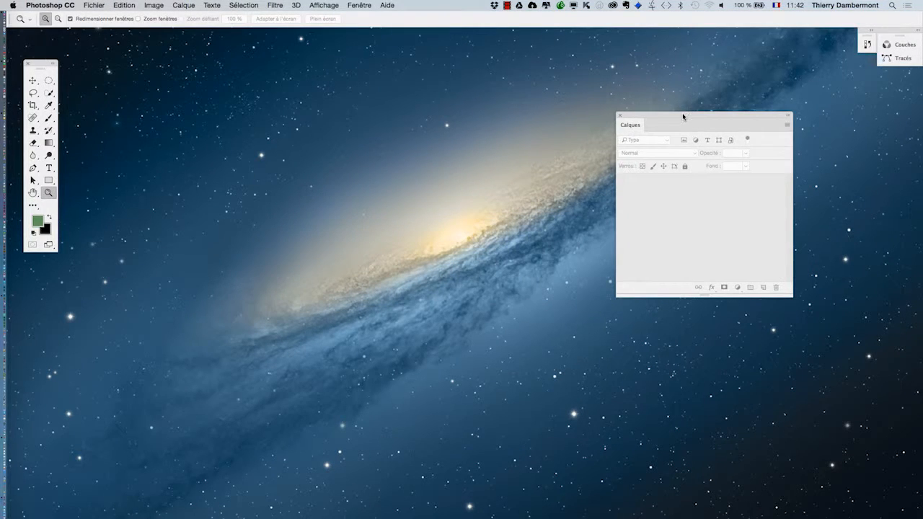
{"action": "left_click_drag", "start_coordinate": [683, 116], "coordinate": [777, 122]}
{"action": "left_click", "coordinate": [361, 5]}
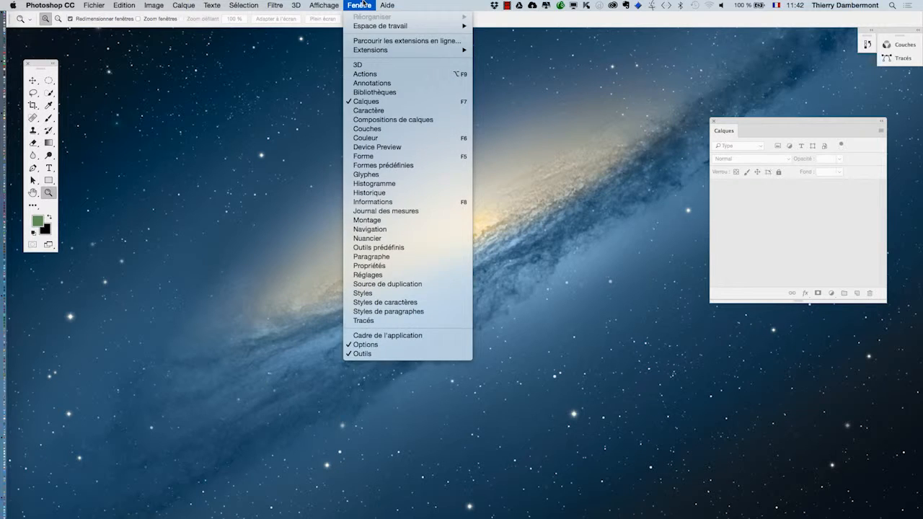
{"action": "left_click", "coordinate": [363, 5]}
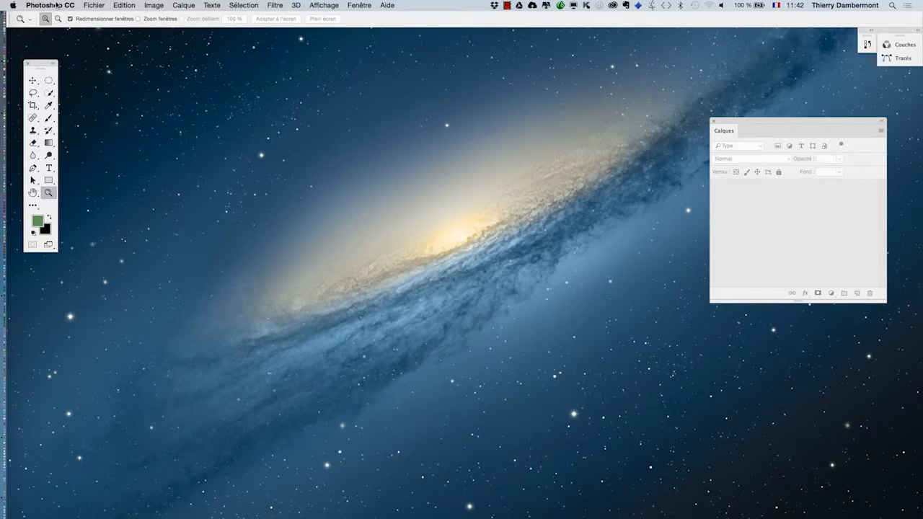
Open the automated batch processing dialog (Traitement par lots)
{"action": "left_click", "coordinate": [98, 4]}
{"action": "mouse_move", "coordinate": [130, 215]}
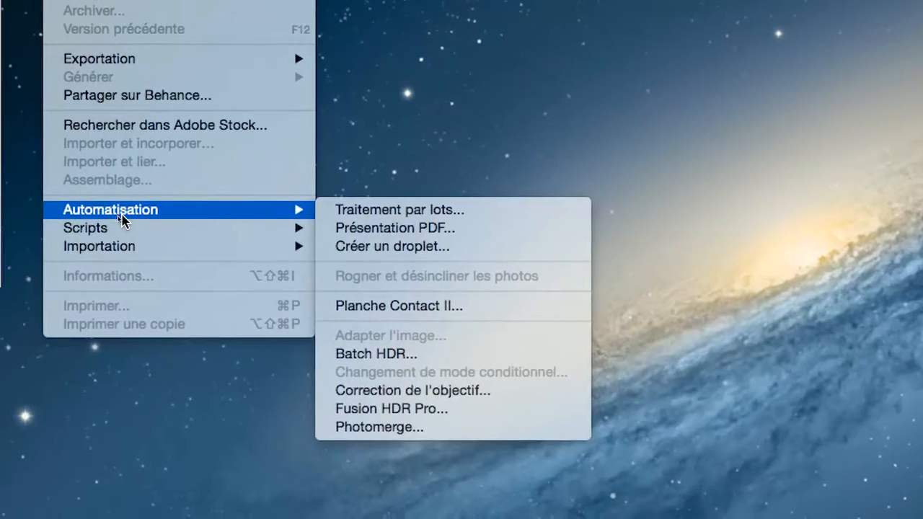
{"action": "mouse_move", "coordinate": [118, 222]}
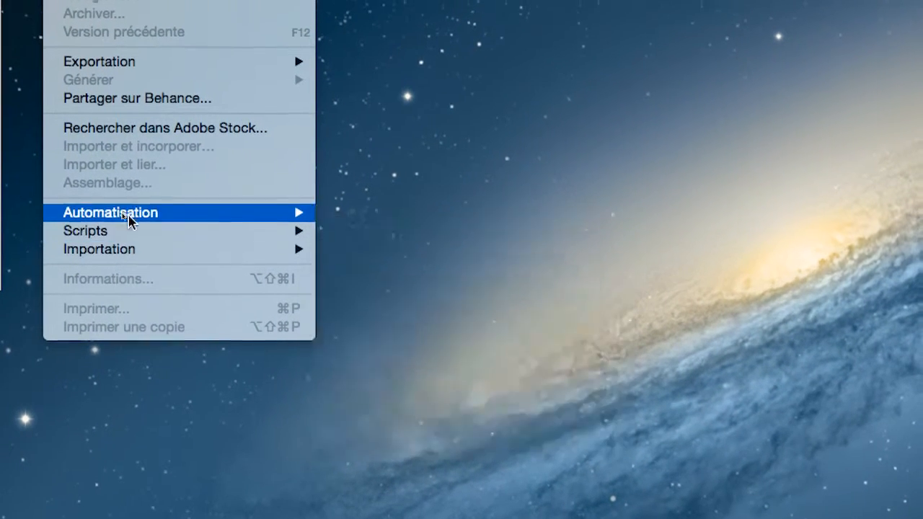
{"action": "mouse_move", "coordinate": [130, 204]}
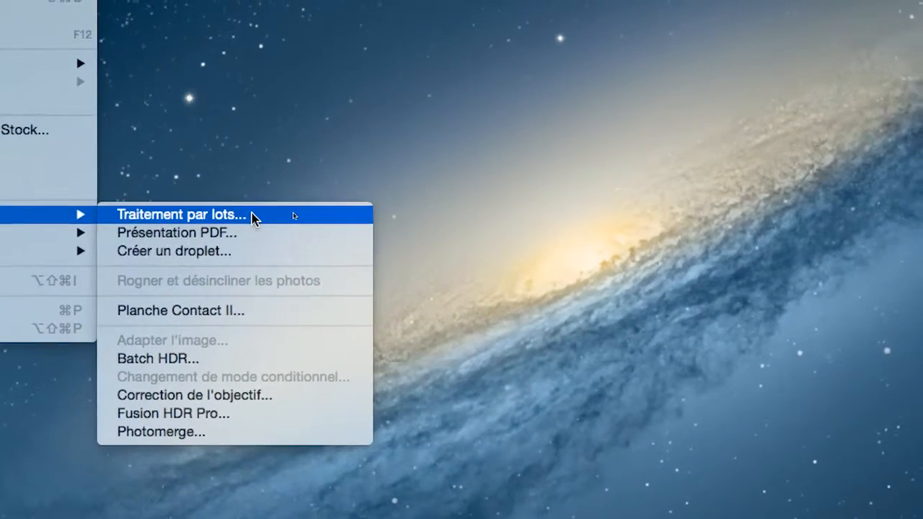
{"action": "left_click", "coordinate": [252, 215]}
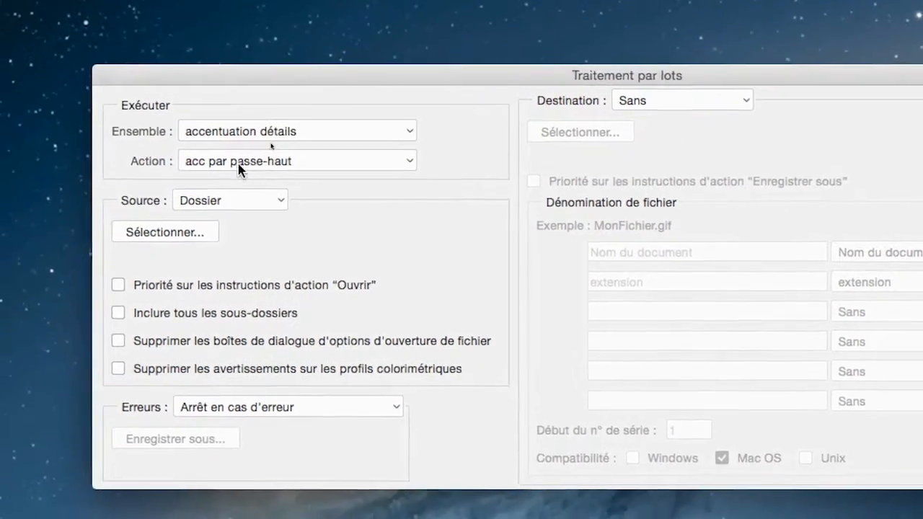
Set the batch source to Dossier and choose the desktop folder "images a traiter (passe-haut)"
{"action": "left_click", "coordinate": [251, 202]}
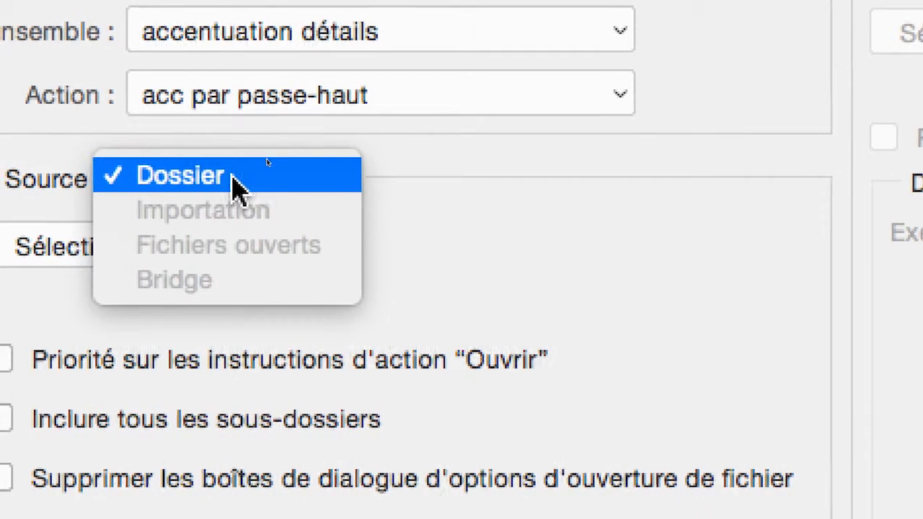
{"action": "left_click", "coordinate": [232, 182]}
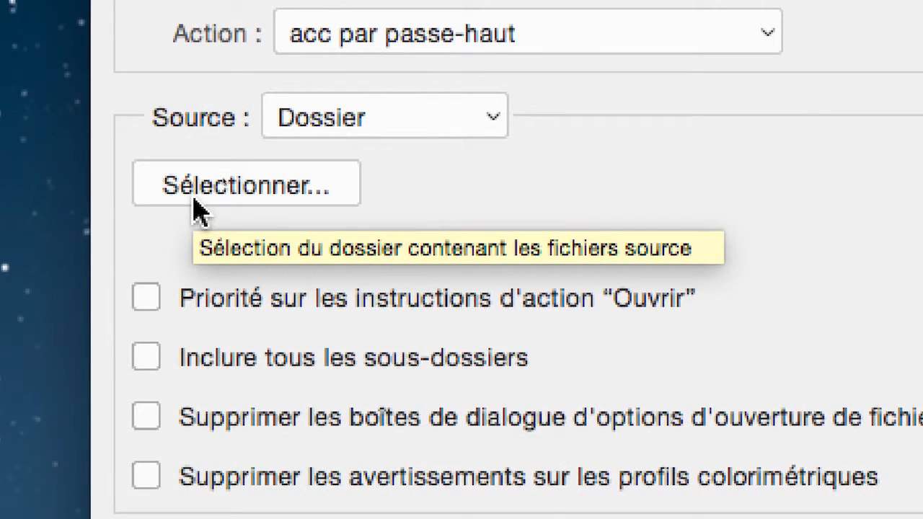
{"action": "left_click", "coordinate": [195, 202]}
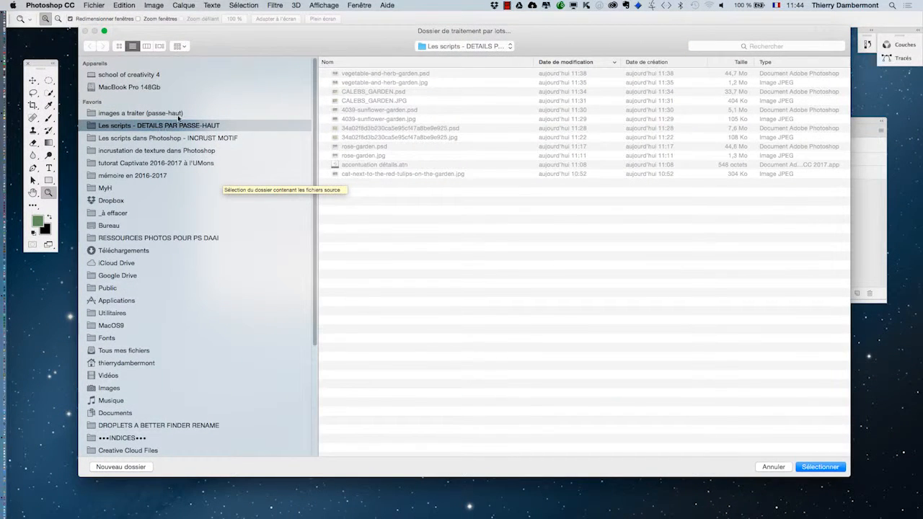
{"action": "left_click", "coordinate": [140, 226]}
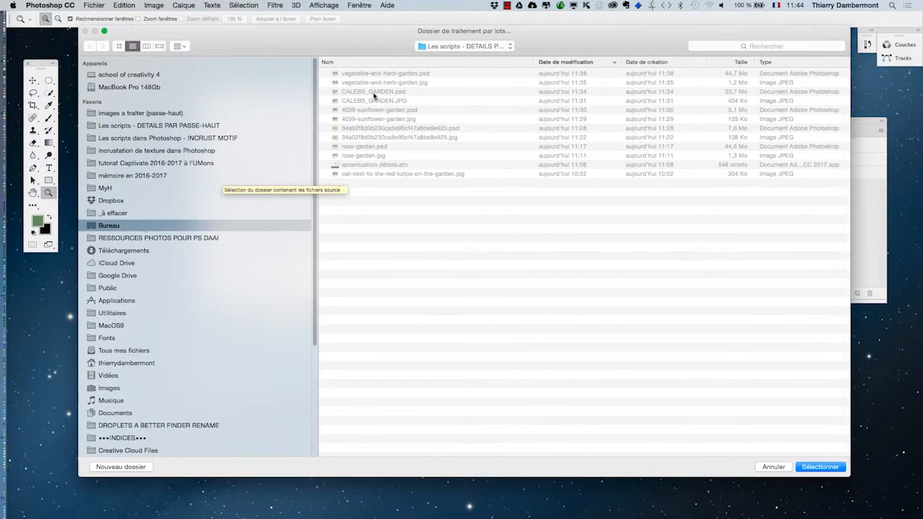
{"action": "left_click", "coordinate": [387, 74]}
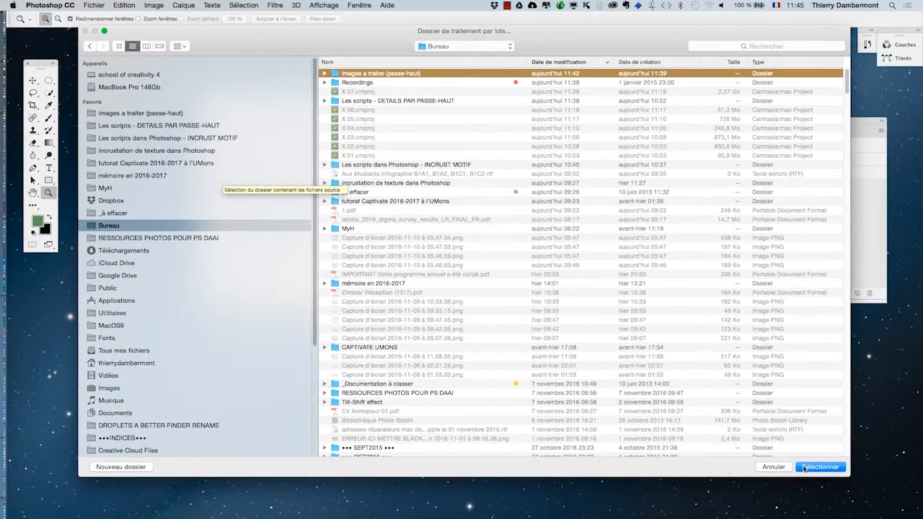
{"action": "left_click", "coordinate": [805, 469]}
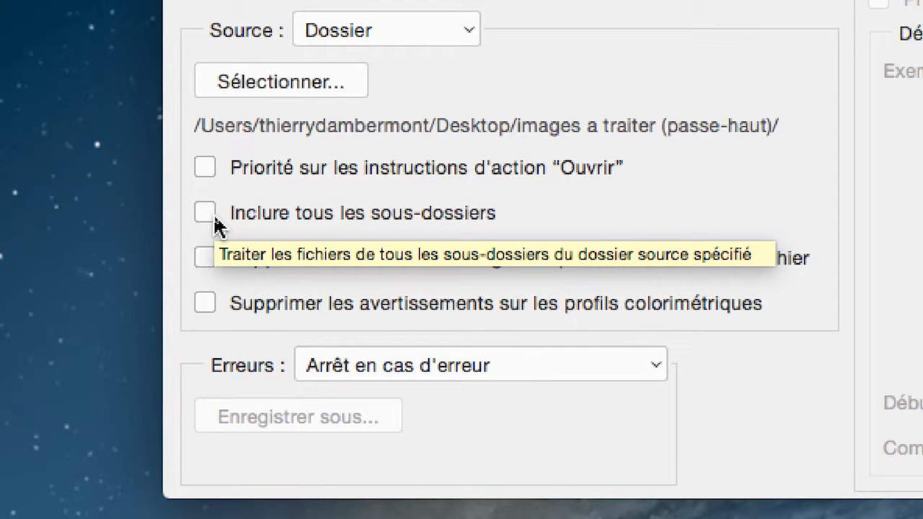
Suppress the file-opening options dialogs and the colour profile warnings for the batch, leaving subfolders excluded
{"action": "left_click", "coordinate": [237, 218]}
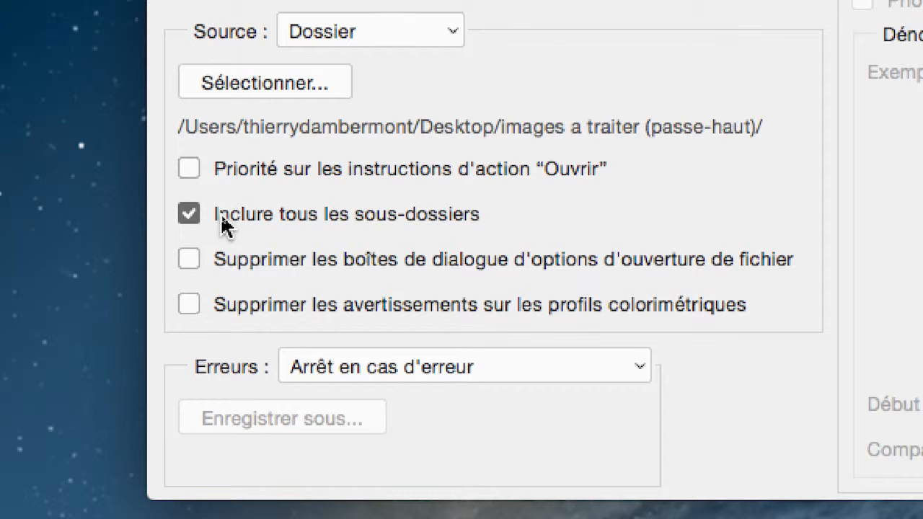
{"action": "left_click", "coordinate": [222, 225]}
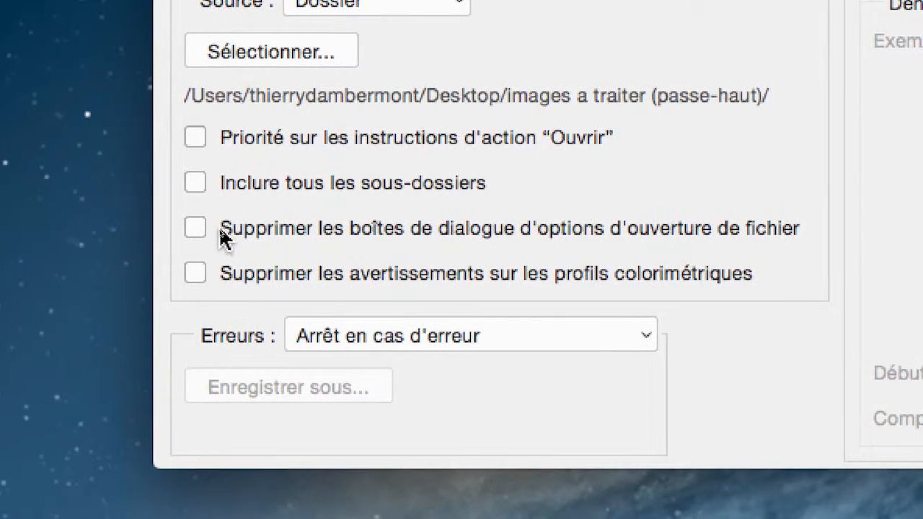
{"action": "left_click", "coordinate": [224, 238]}
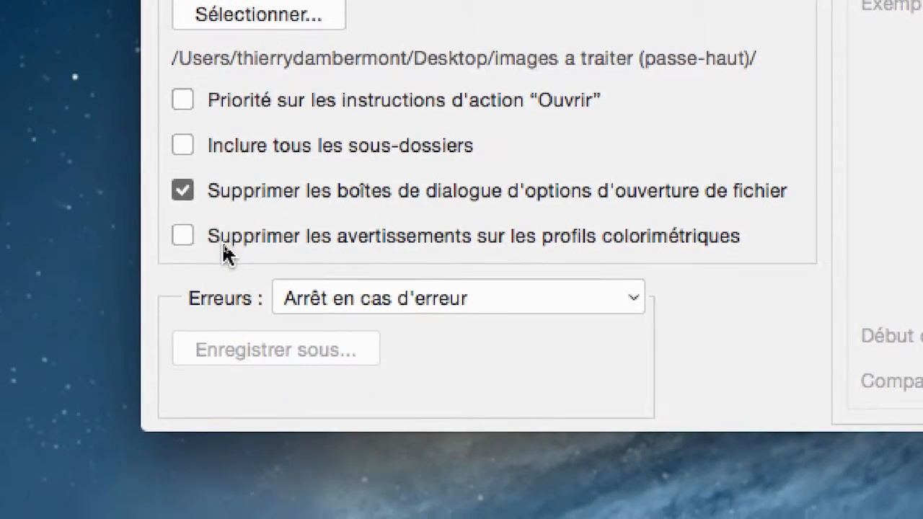
{"action": "left_click", "coordinate": [237, 281]}
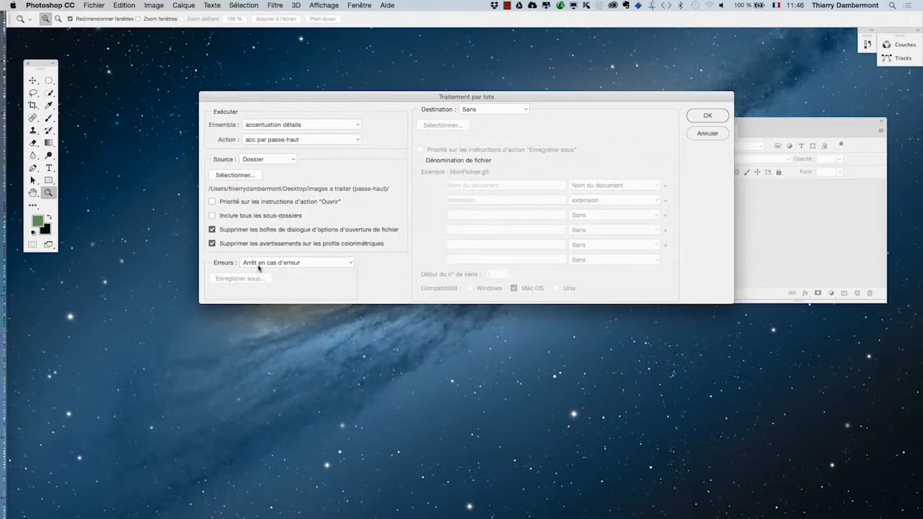
Switch to Finder, review the zebra, hyena and alpaca photos in "images a traiter (passe-haut)", and return to the Photoshop batch dialog
{"action": "key", "text": "super+Tab"}
{"action": "key", "text": "super+Tab"}
{"action": "key", "text": "super+Tab"}
{"action": "key", "text": "super+Tab"}
{"action": "key", "text": "super+Tab"}
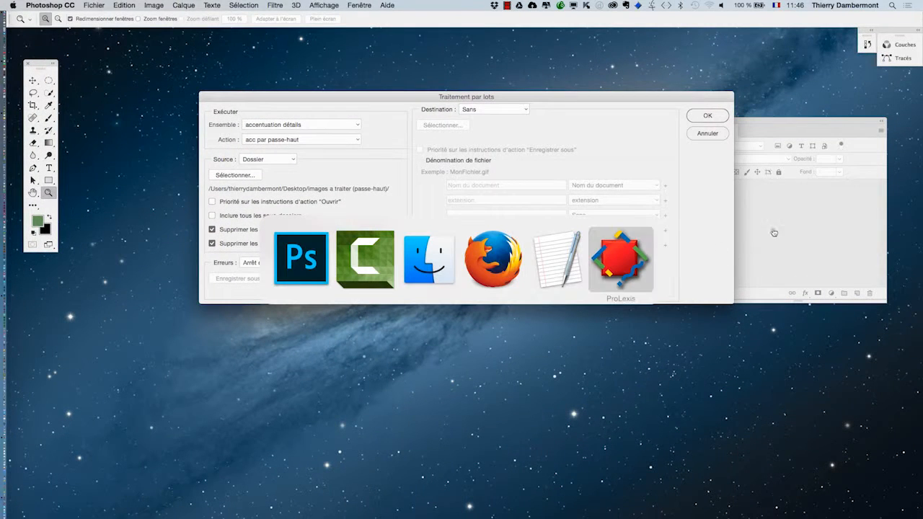
{"action": "left_click", "coordinate": [431, 261]}
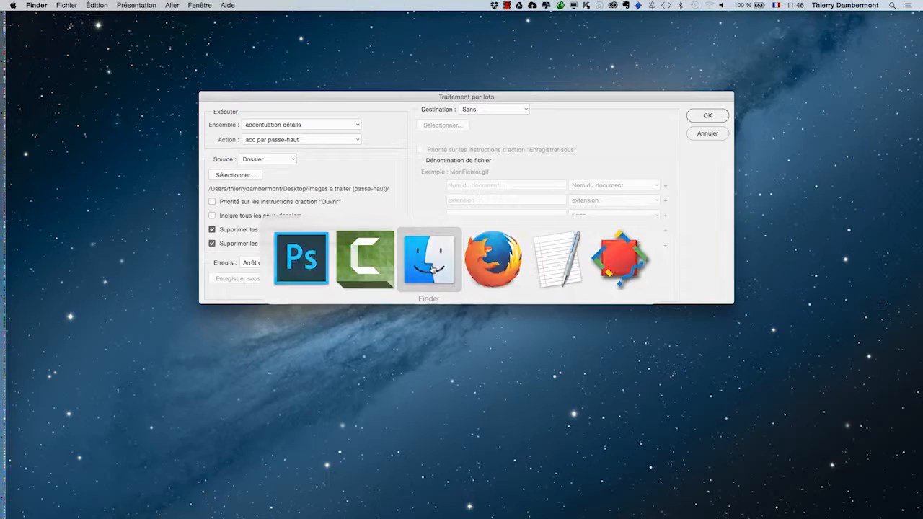
{"action": "left_click", "coordinate": [210, 4]}
{"action": "left_click", "coordinate": [214, 108]}
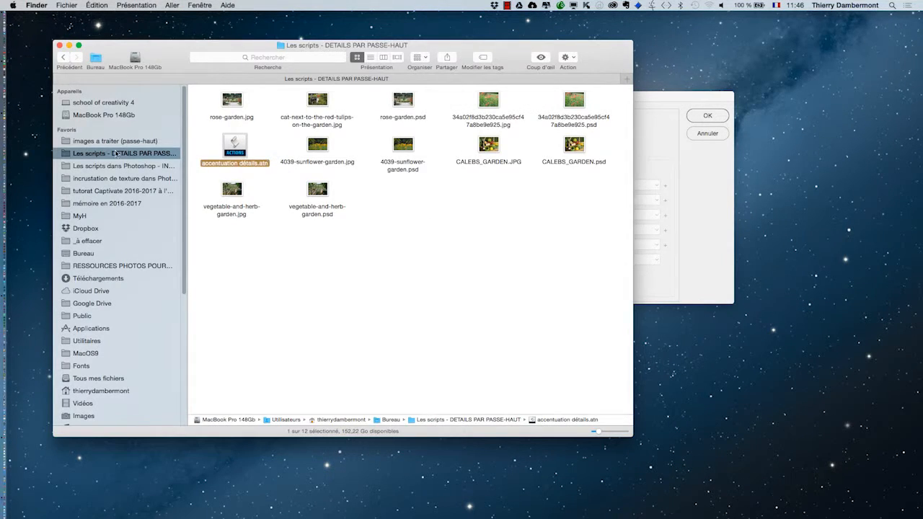
{"action": "left_click", "coordinate": [114, 141]}
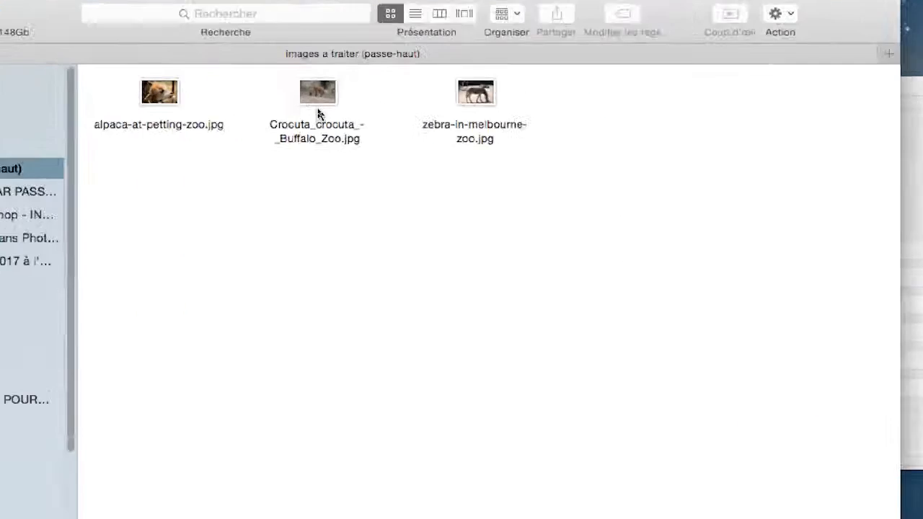
{"action": "left_click", "coordinate": [476, 98]}
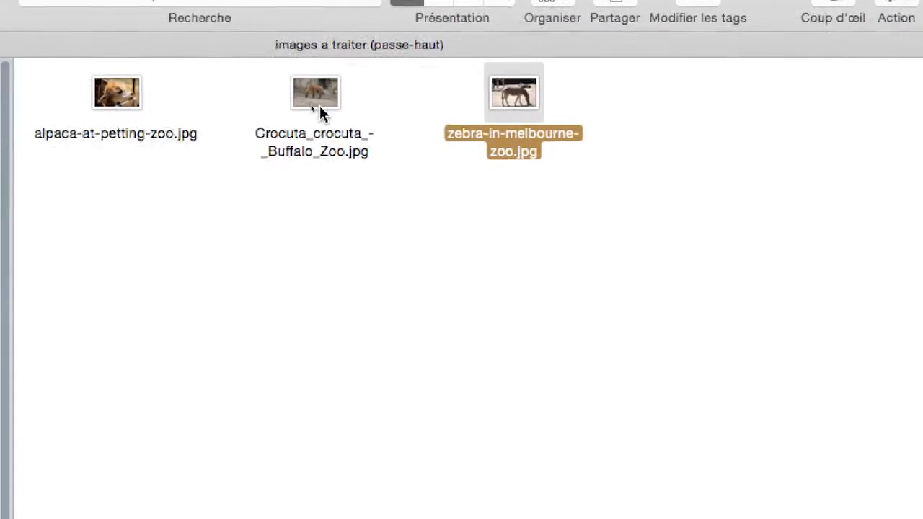
{"action": "left_click", "coordinate": [319, 108]}
{"action": "left_click", "coordinate": [104, 133]}
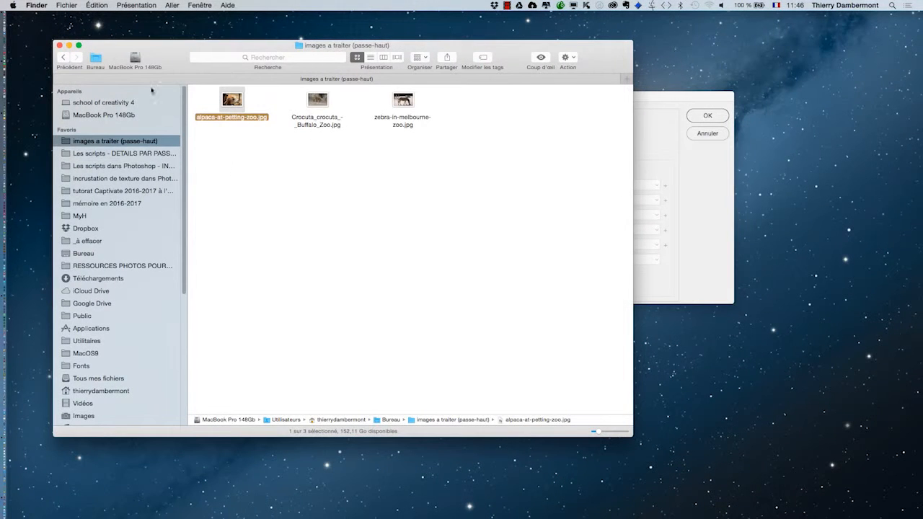
{"action": "left_click", "coordinate": [69, 46]}
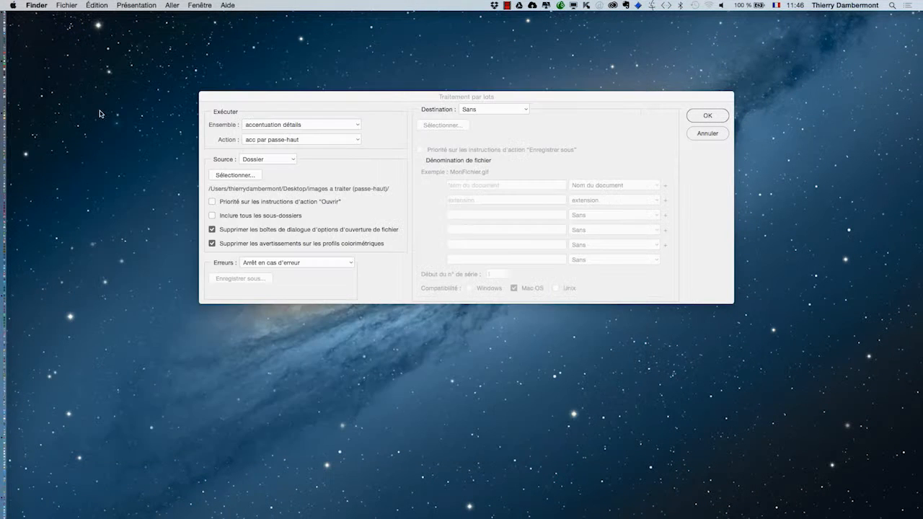
{"action": "left_click", "coordinate": [262, 100]}
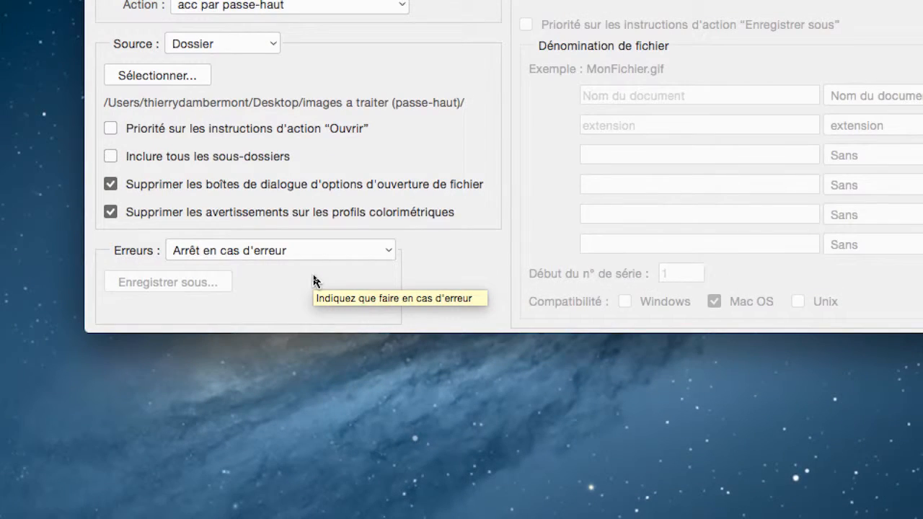
Set the batch error handling to log errors in a file, saving the log as erreurs.txt on the Bureau
{"action": "left_click", "coordinate": [315, 253]}
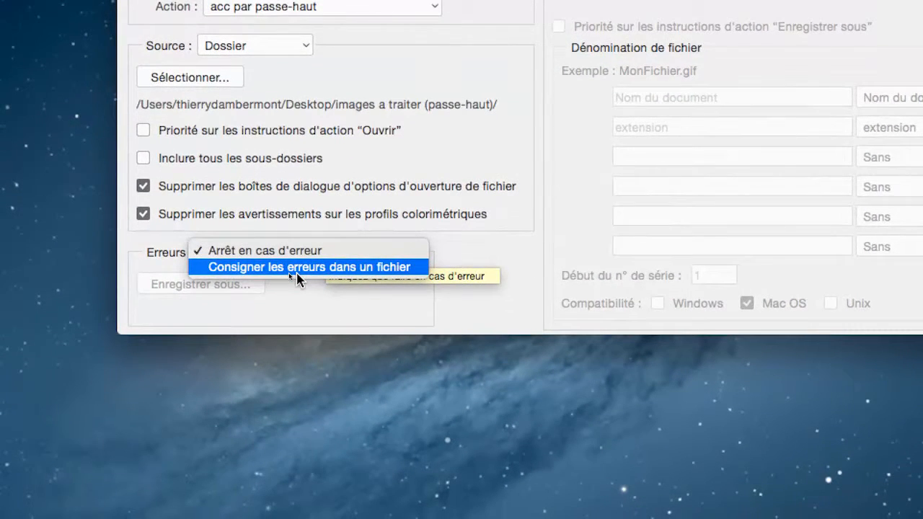
{"action": "left_click", "coordinate": [298, 277]}
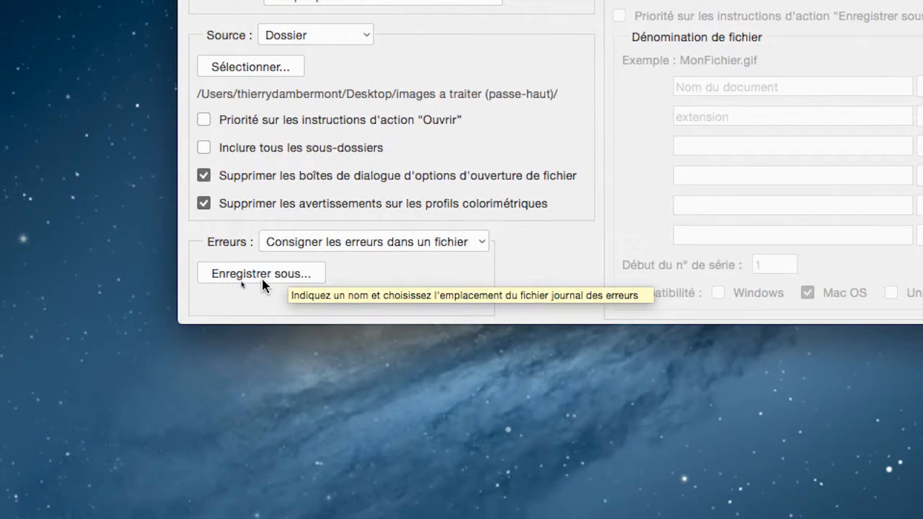
{"action": "left_click", "coordinate": [262, 280]}
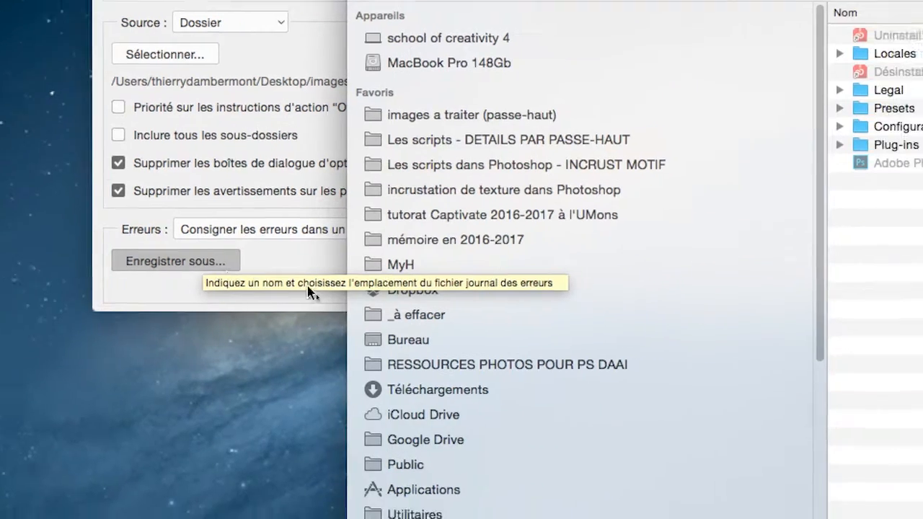
{"action": "left_click", "coordinate": [451, 341]}
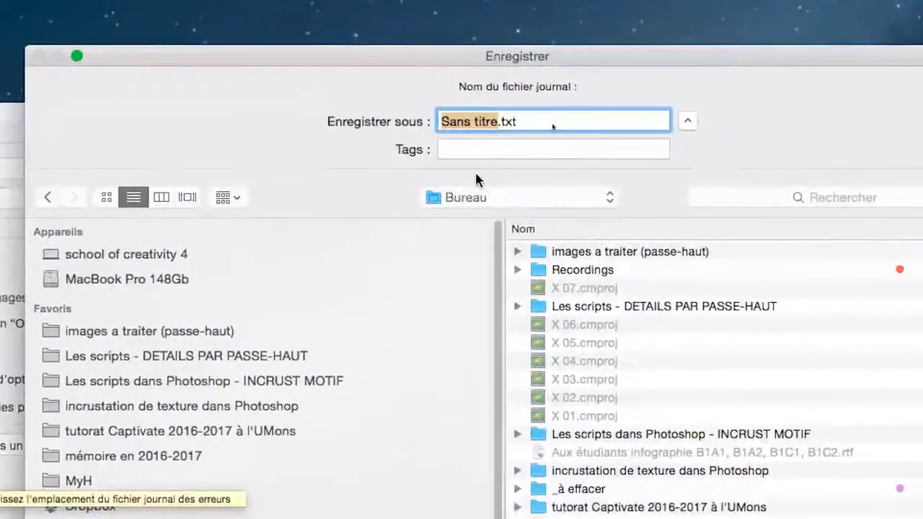
{"action": "type", "text": "erreur"}
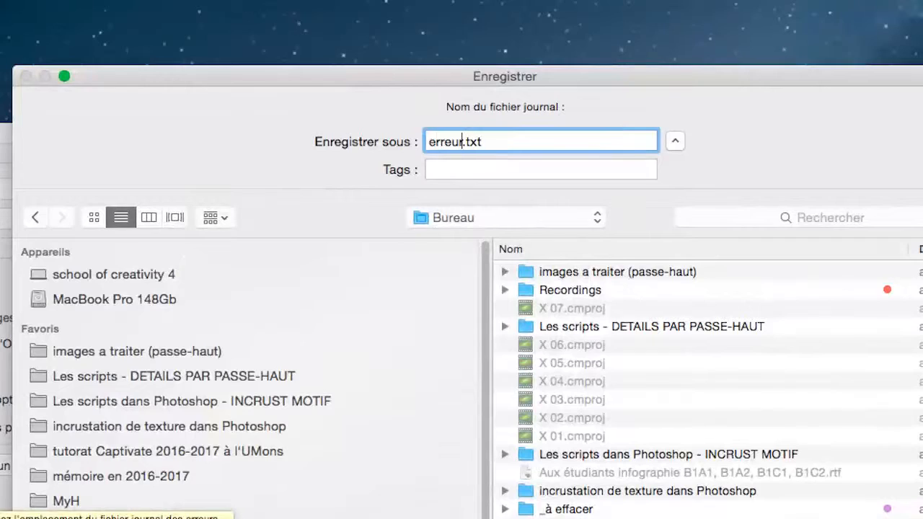
{"action": "type", "text": "s"}
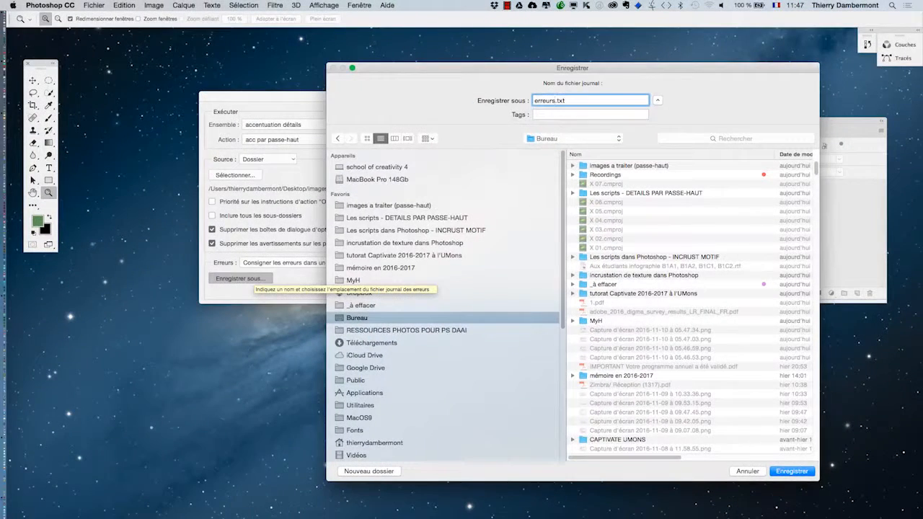
{"action": "key", "text": "Return"}
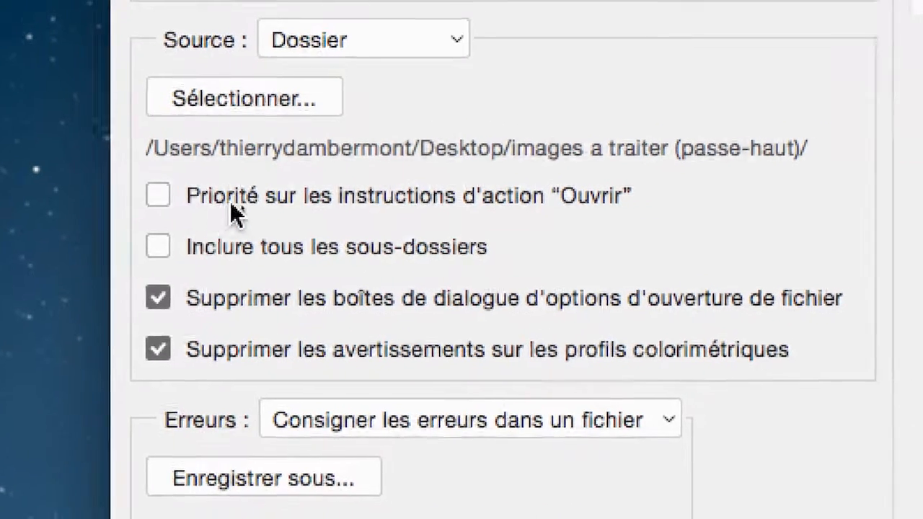
Try the option giving priority over the action's "Ouvrir" instructions, dismiss its warning and switch the option back off
{"action": "left_click", "coordinate": [225, 207]}
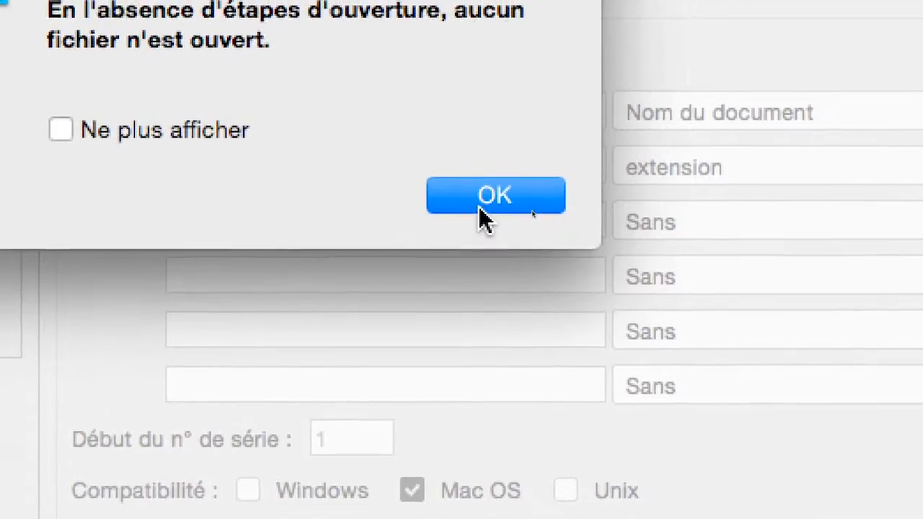
{"action": "left_click", "coordinate": [566, 303]}
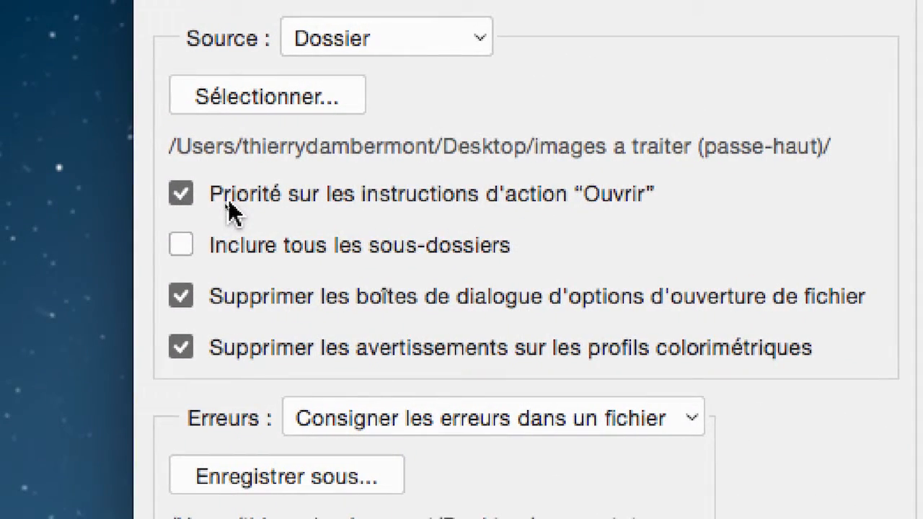
{"action": "left_click", "coordinate": [228, 200]}
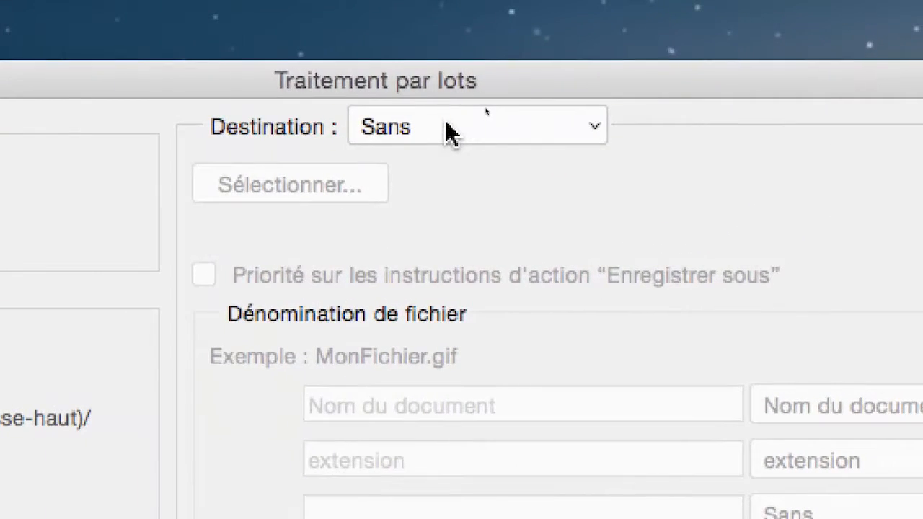
Set the batch destination to Dossier and open the destination folder chooser, reducing and moving its window
{"action": "left_click", "coordinate": [448, 134]}
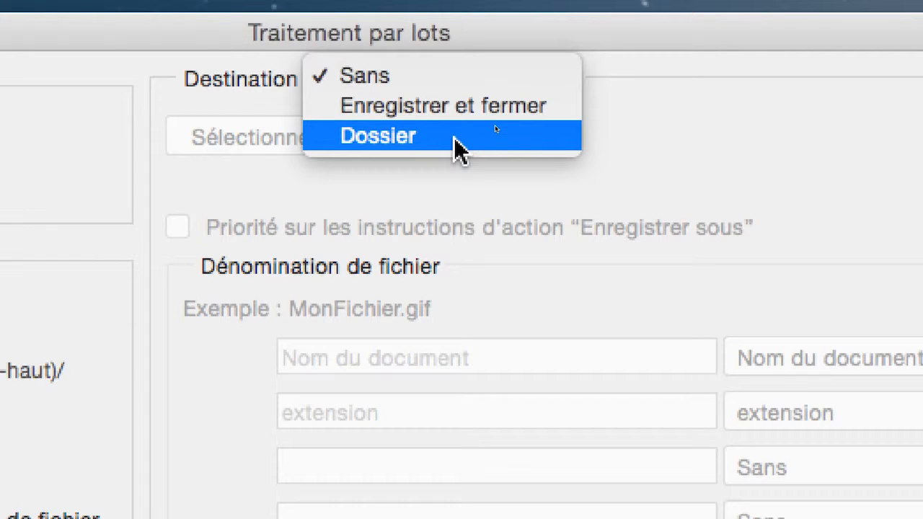
{"action": "left_click", "coordinate": [455, 139]}
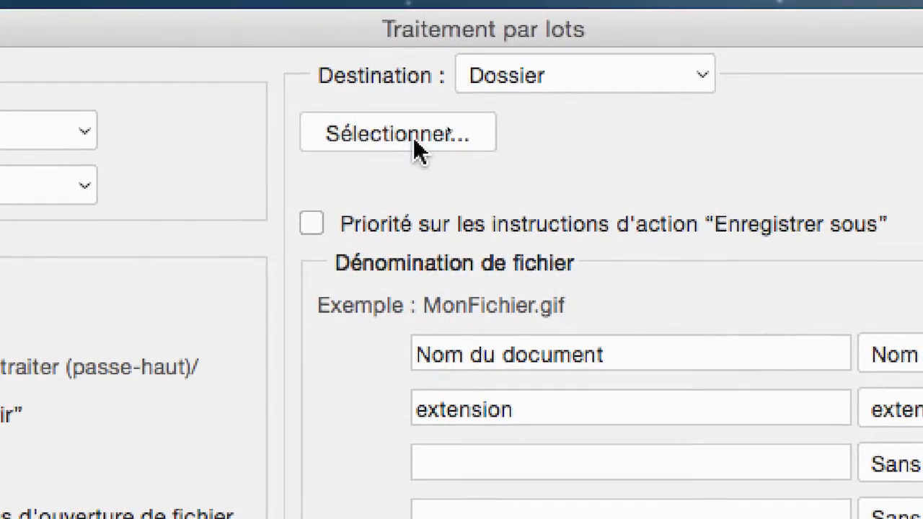
{"action": "left_click", "coordinate": [417, 144]}
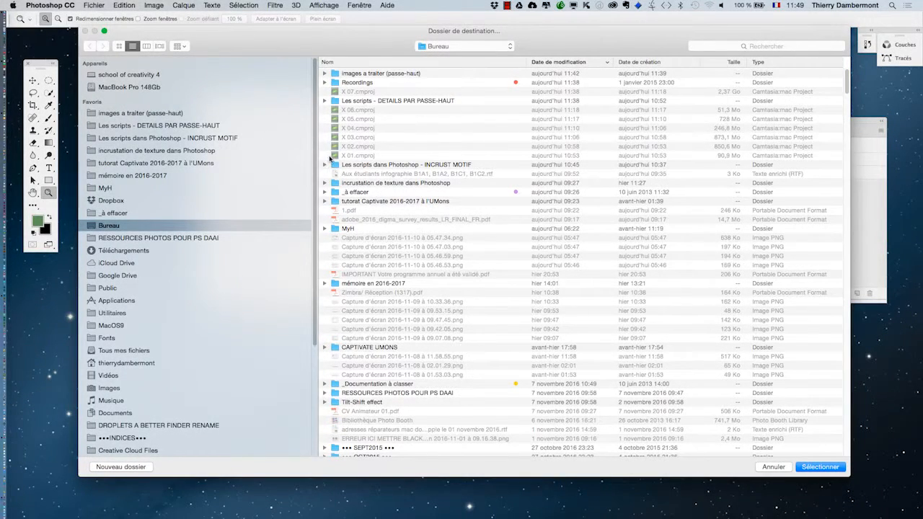
{"action": "left_click_drag", "start_coordinate": [850, 475], "coordinate": [510, 284]}
{"action": "left_click_drag", "start_coordinate": [239, 44], "coordinate": [404, 176]}
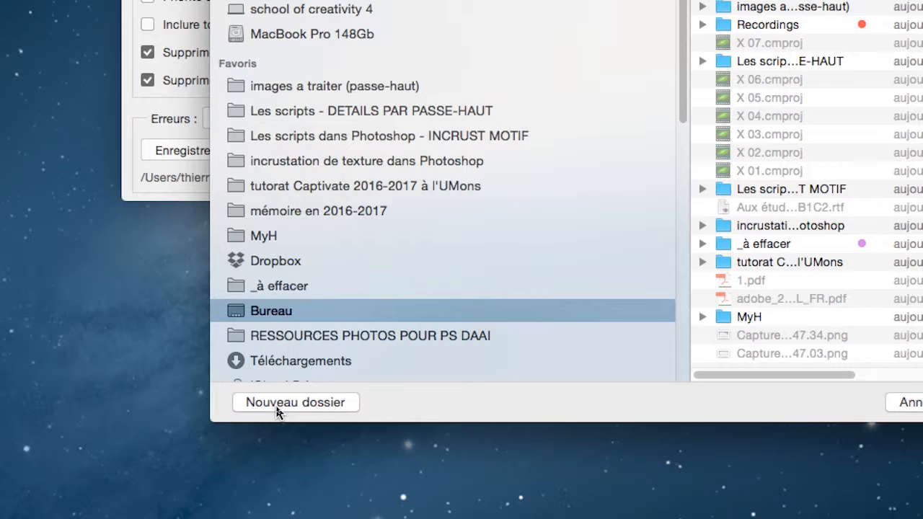
Create a folder named "images traitées (passe-haut)" on the Bureau and choose it as the batch destination
{"action": "left_click", "coordinate": [278, 404]}
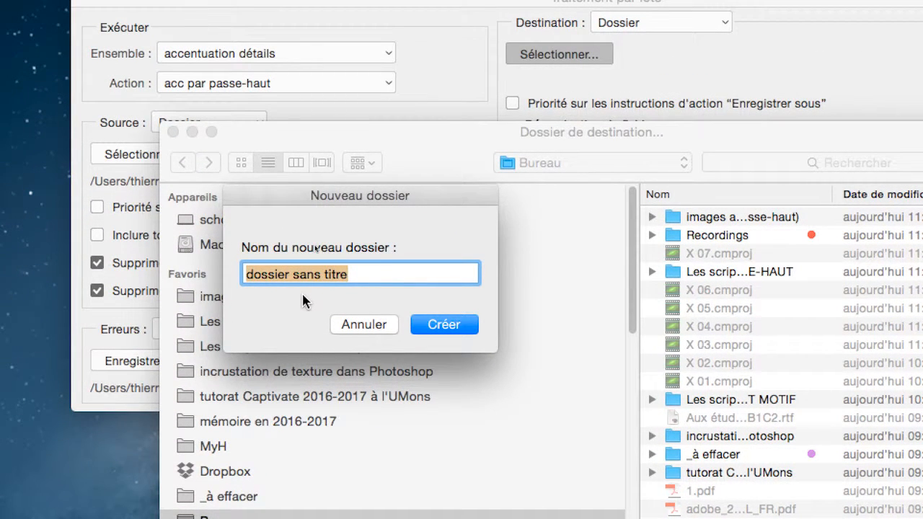
{"action": "type", "text": "images "}
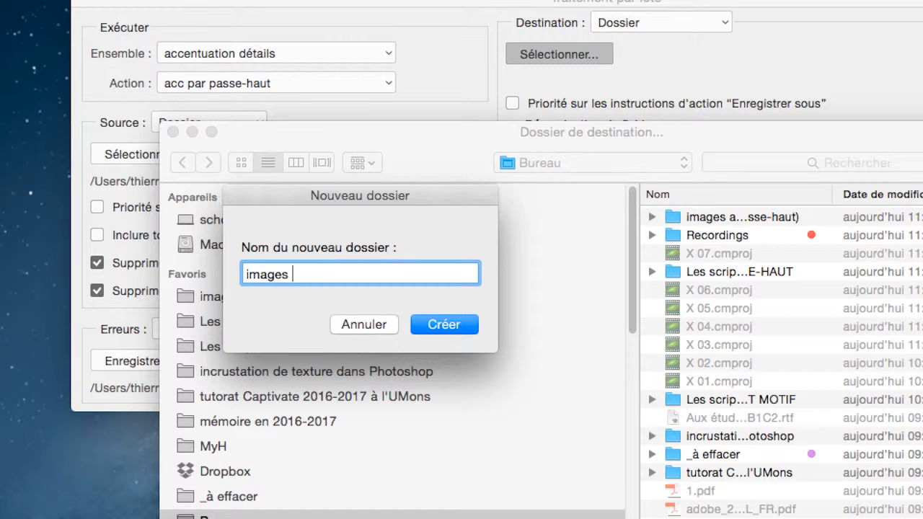
{"action": "type", "text": "traitées (pas"}
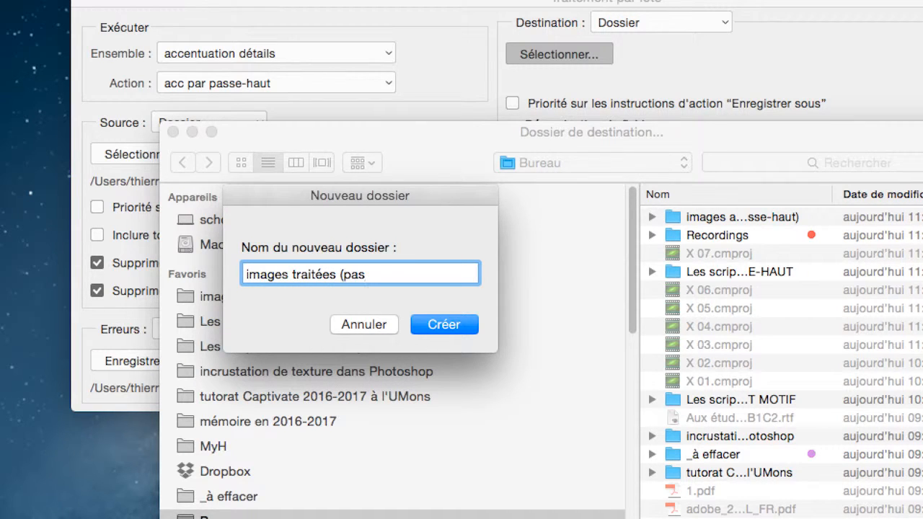
{"action": "type", "text": "se-haut)"}
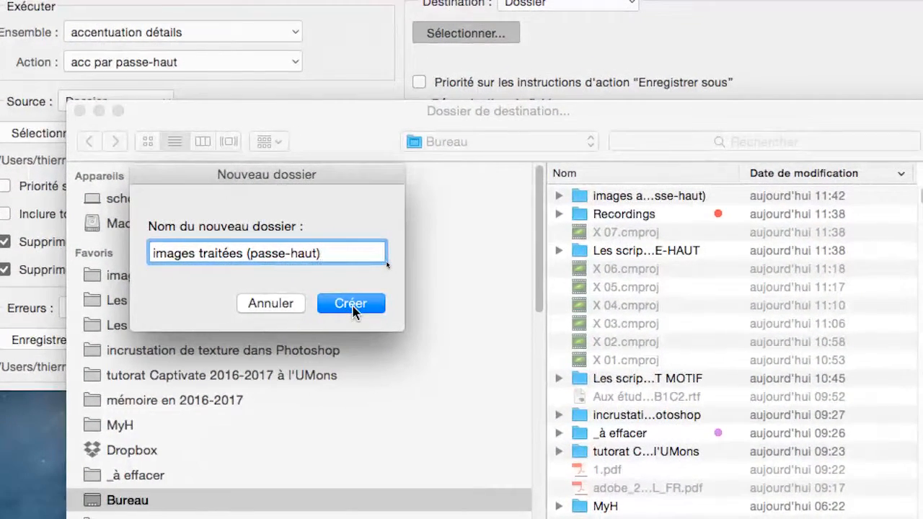
{"action": "left_click", "coordinate": [352, 303]}
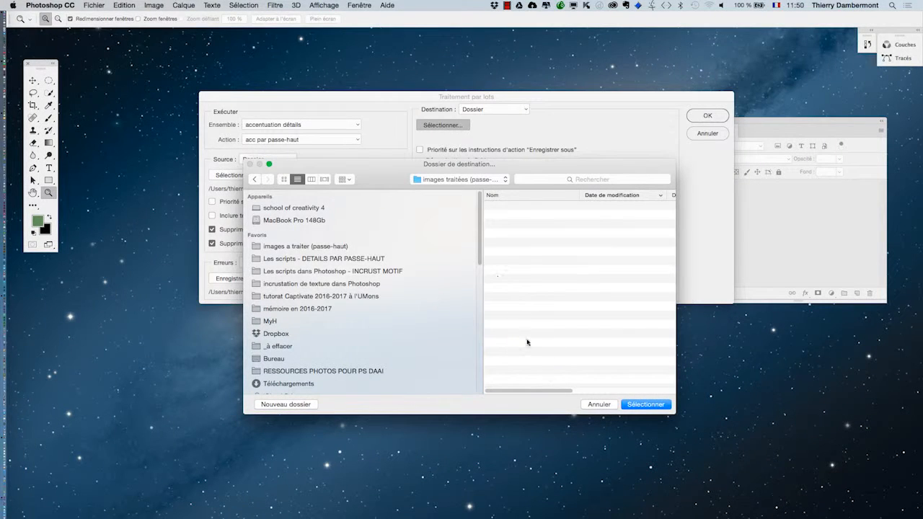
{"action": "left_click", "coordinate": [646, 404]}
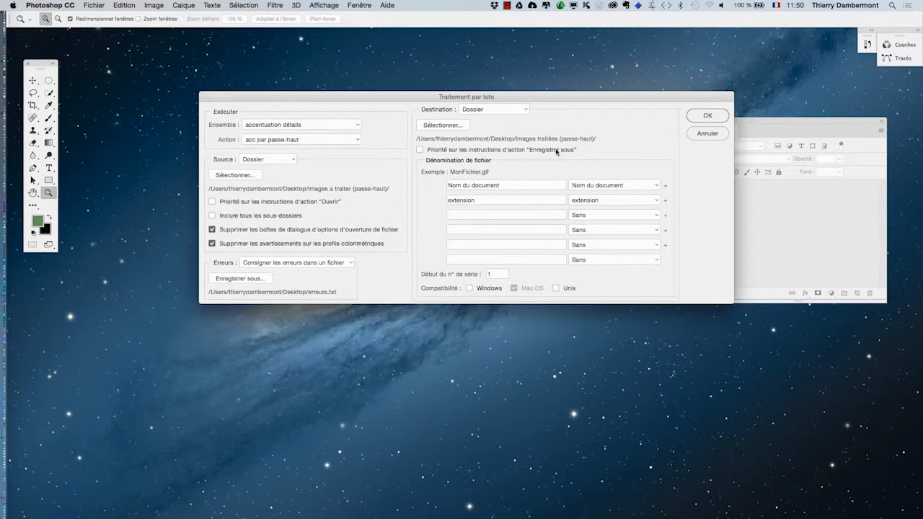
Examine the naming elements offered for the output files, keeping the document name as the first element
{"action": "key", "text": "alt"}
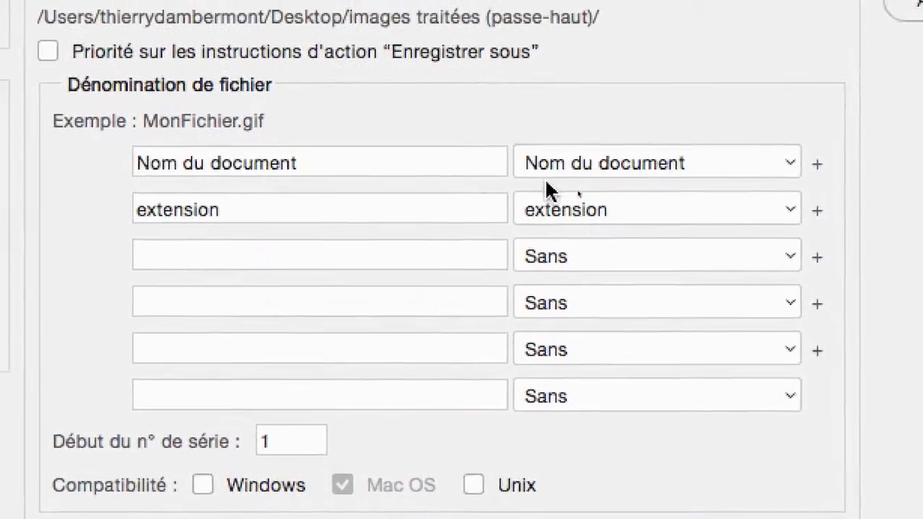
{"action": "left_click", "coordinate": [550, 172]}
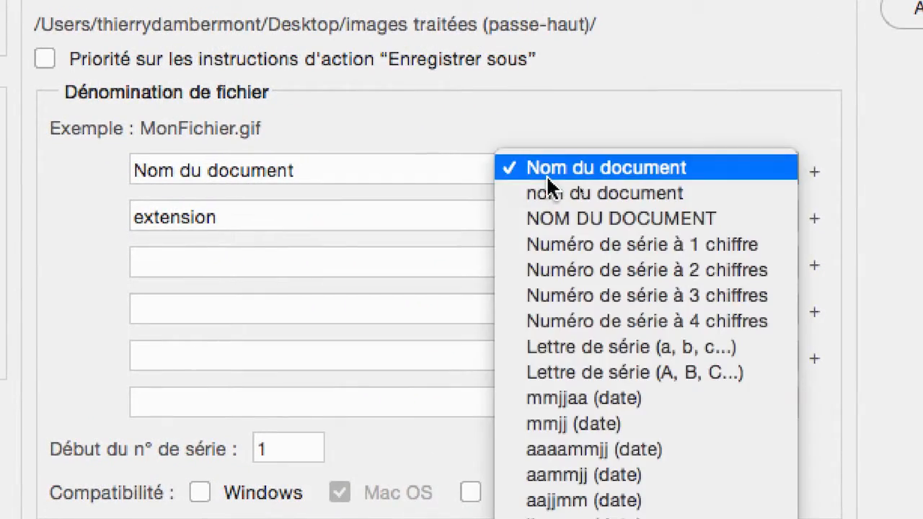
{"action": "left_click", "coordinate": [547, 174]}
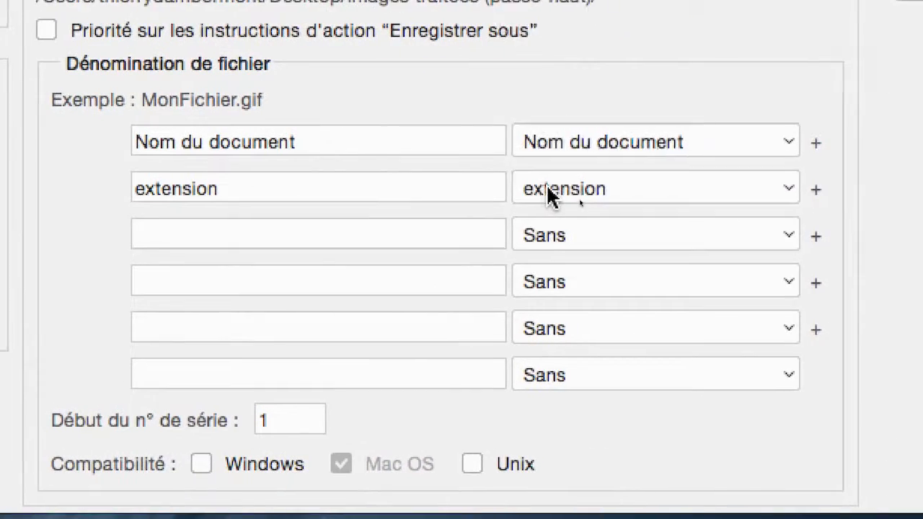
{"action": "left_click", "coordinate": [545, 215]}
{"action": "left_click", "coordinate": [546, 185]}
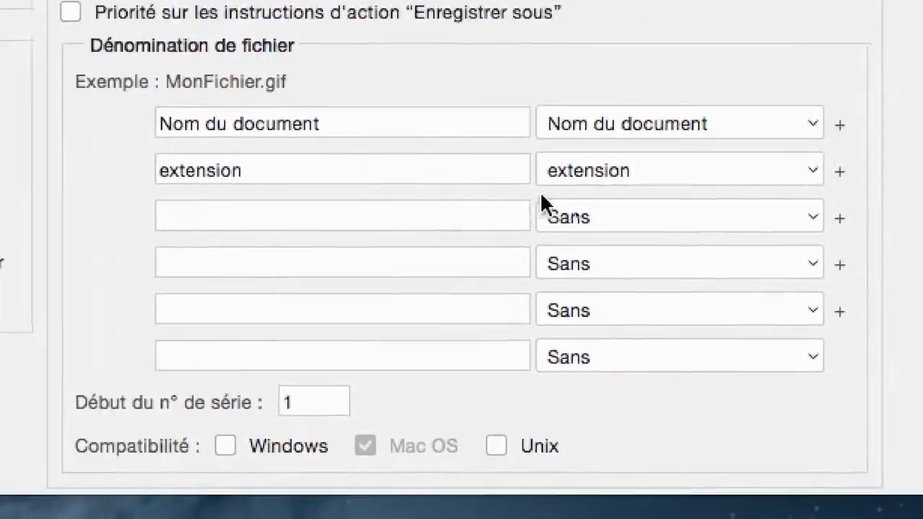
Try adding the aaaammjj date preceded by a hyphen as a third file-name element, and clear that element again
{"action": "left_click", "coordinate": [543, 198]}
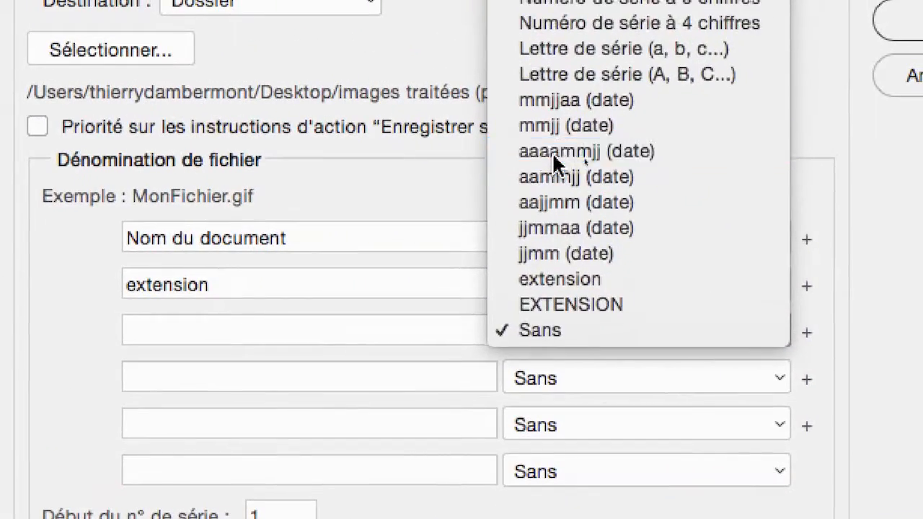
{"action": "left_click", "coordinate": [552, 152]}
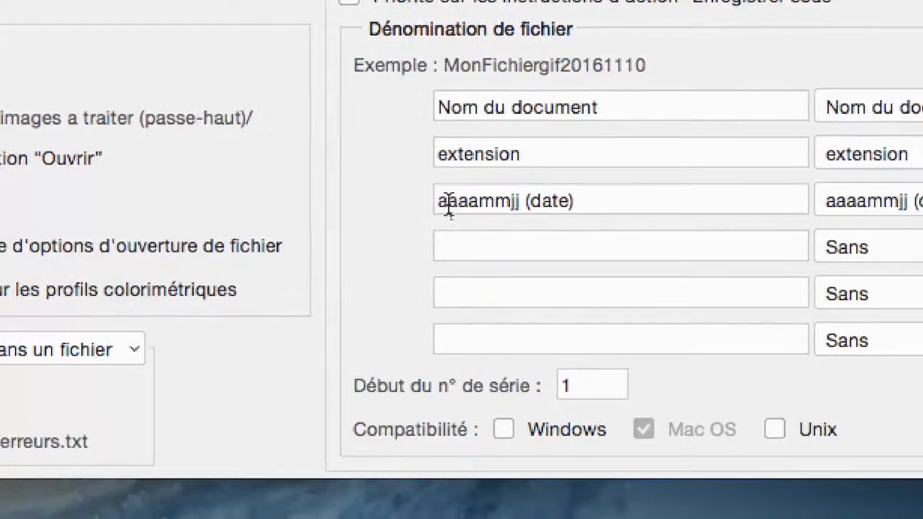
{"action": "left_click", "coordinate": [440, 202]}
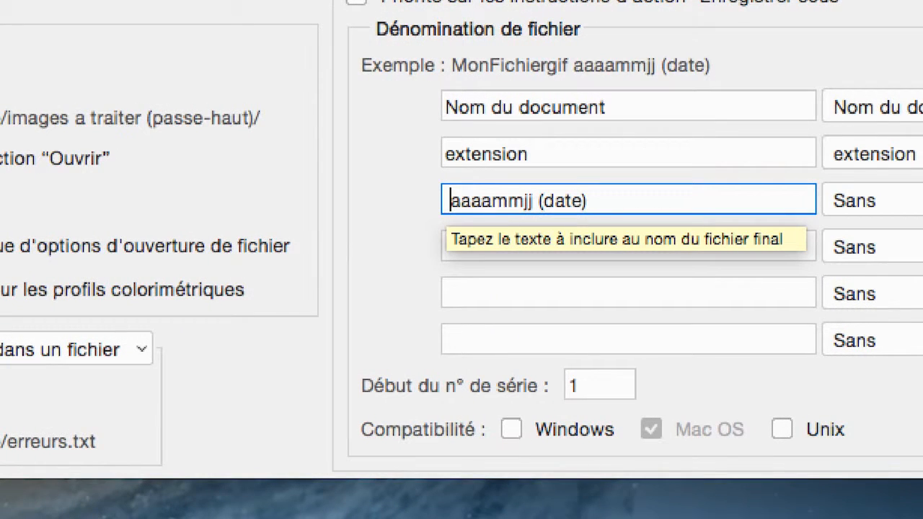
{"action": "type", "text": "-"}
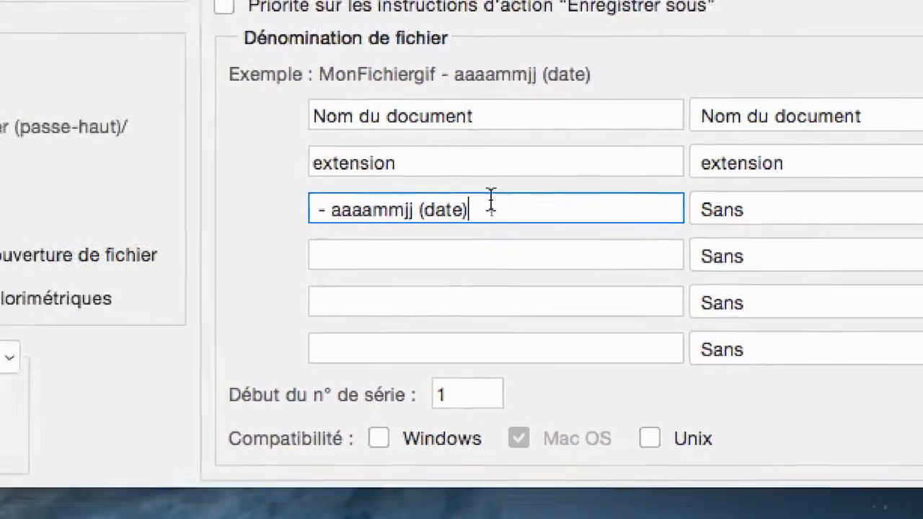
{"action": "left_click_drag", "start_coordinate": [375, 202], "coordinate": [175, 204]}
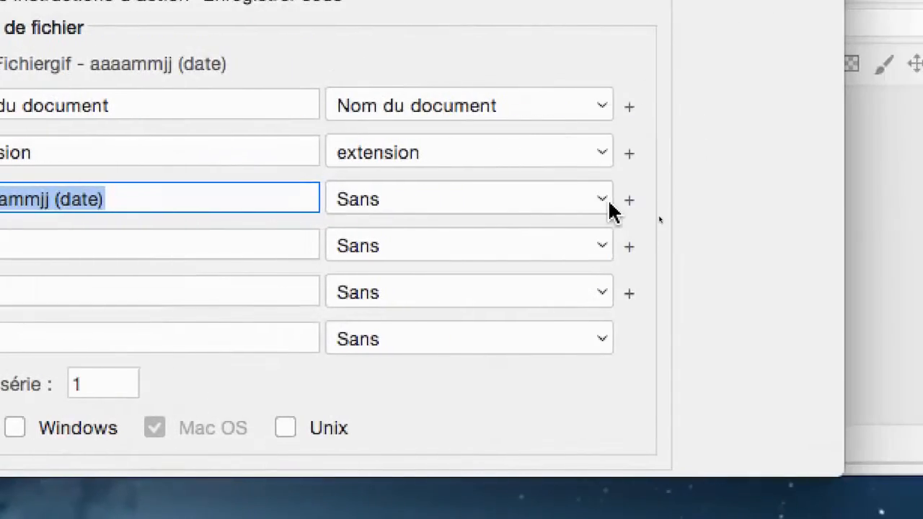
{"action": "key", "text": "BackSpace"}
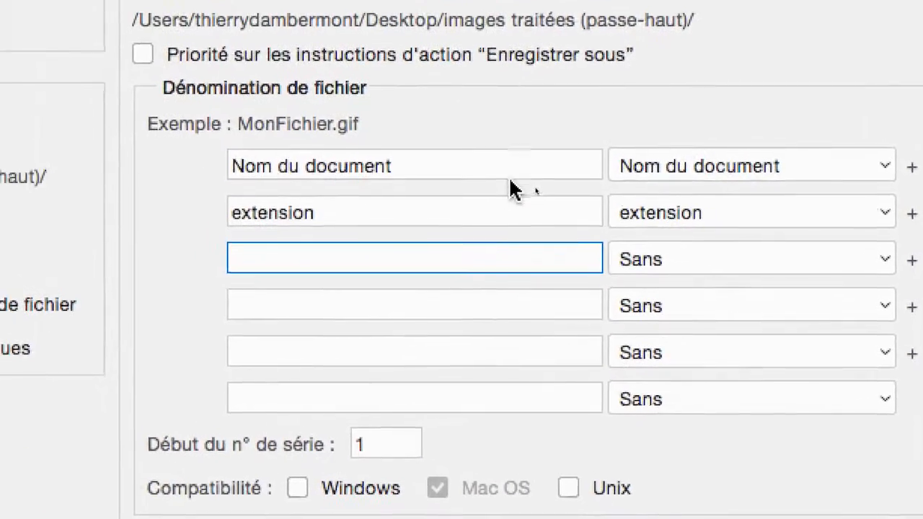
{"action": "triple_click", "coordinate": [361, 114]}
{"action": "left_click", "coordinate": [501, 185]}
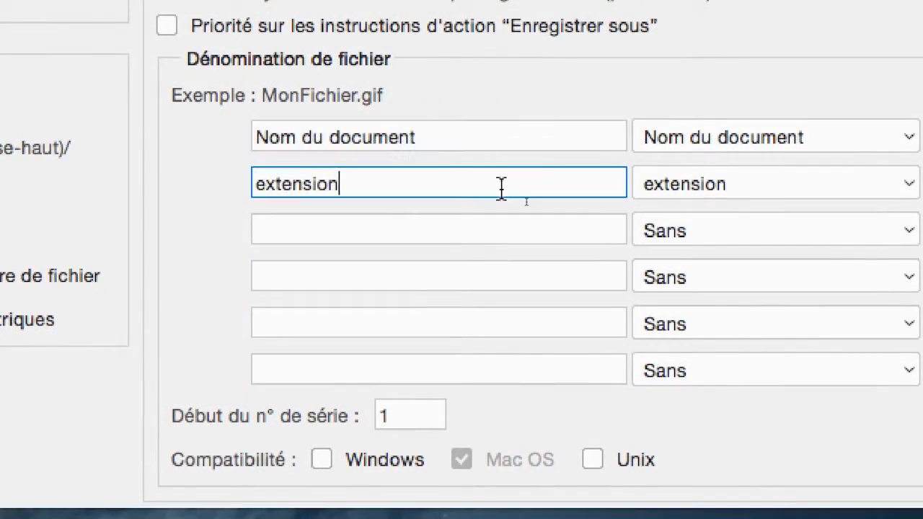
{"action": "double_click", "coordinate": [501, 185]}
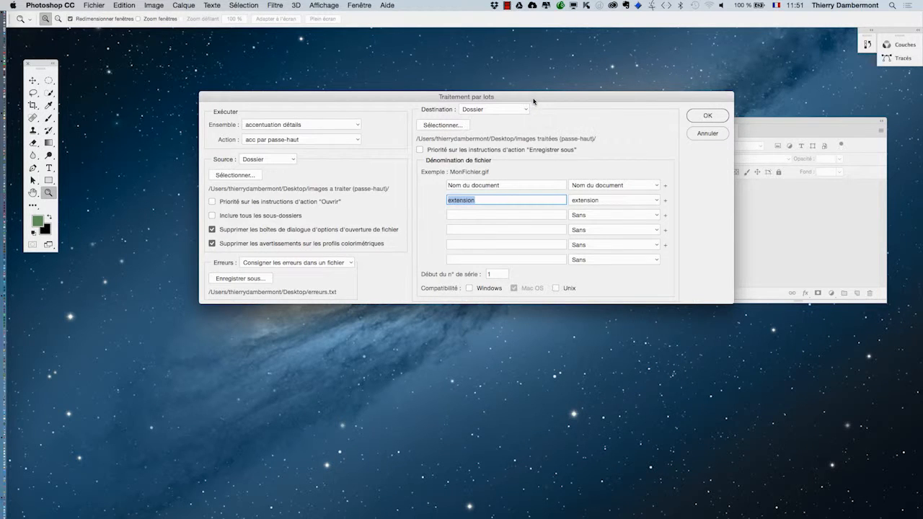
Run the batch and move the Enregistrer sous dialog aside to uncover the alpaca photo and its layers
{"action": "left_click_drag", "start_coordinate": [534, 98], "coordinate": [471, 82]}
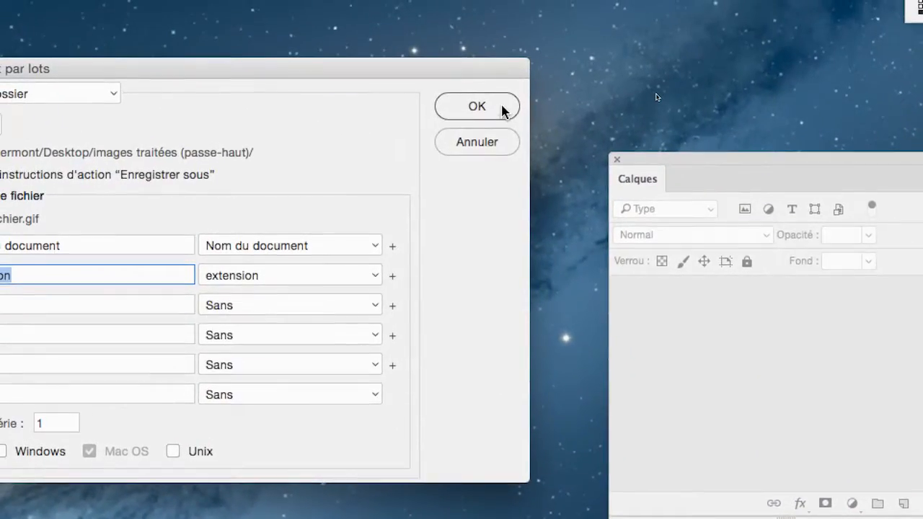
{"action": "left_click", "coordinate": [505, 45]}
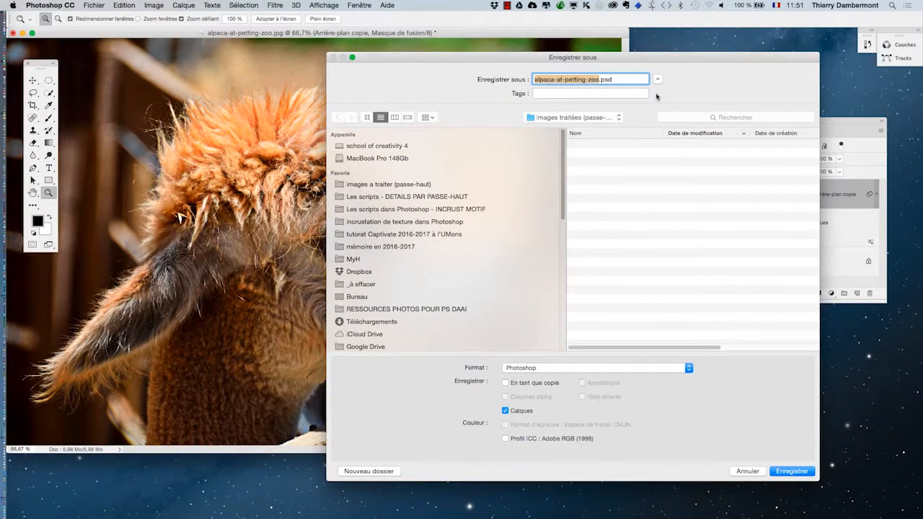
{"action": "left_click_drag", "start_coordinate": [622, 61], "coordinate": [454, 251]}
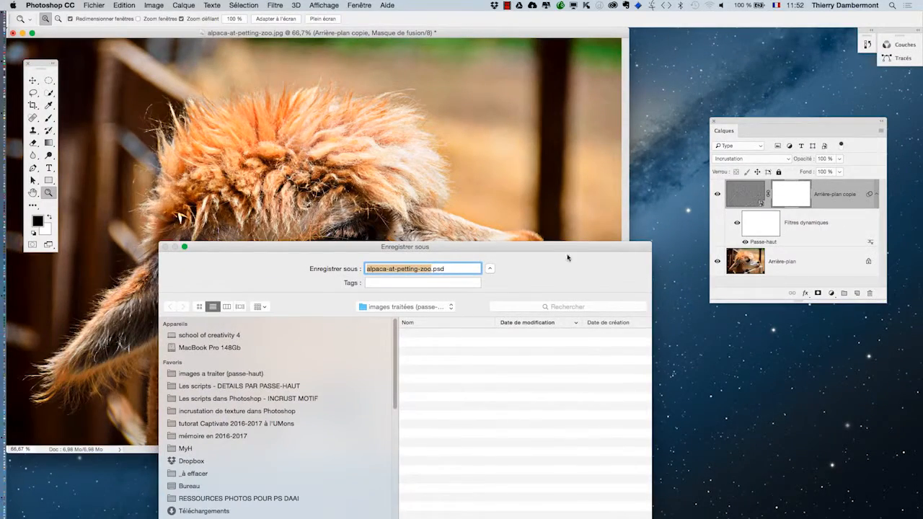
Save the alpaca, Crocuta and zebra photos in Photoshop format with their layers in the "images traitées (passe-haut)" folder
{"action": "left_click_drag", "start_coordinate": [568, 242], "coordinate": [591, 68]}
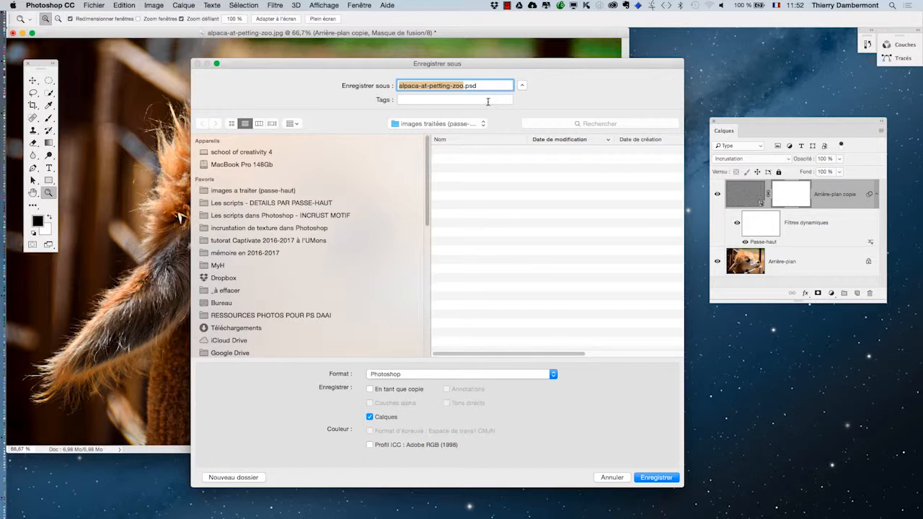
{"action": "left_click", "coordinate": [657, 477]}
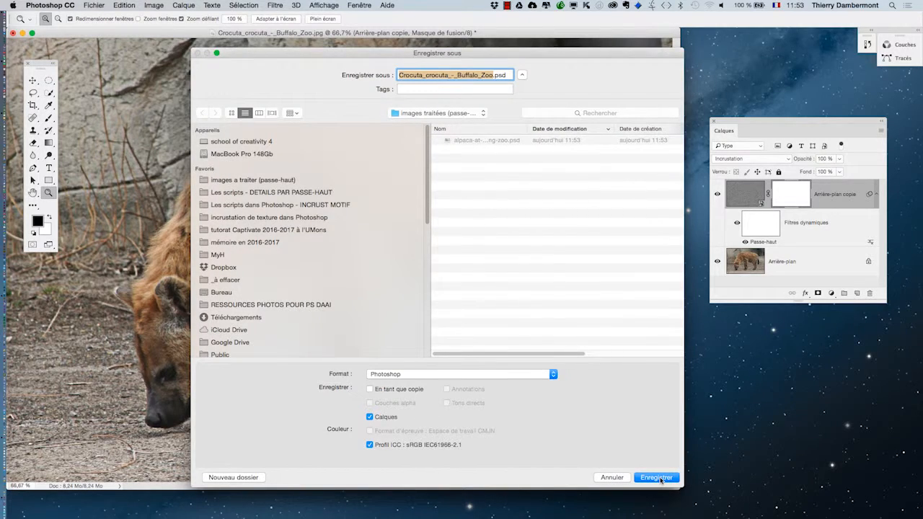
{"action": "left_click", "coordinate": [657, 478]}
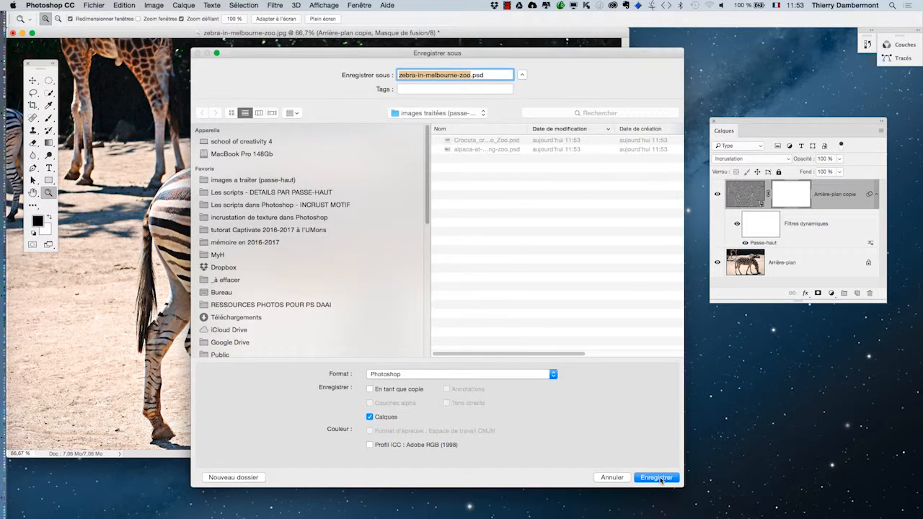
{"action": "left_click", "coordinate": [656, 478]}
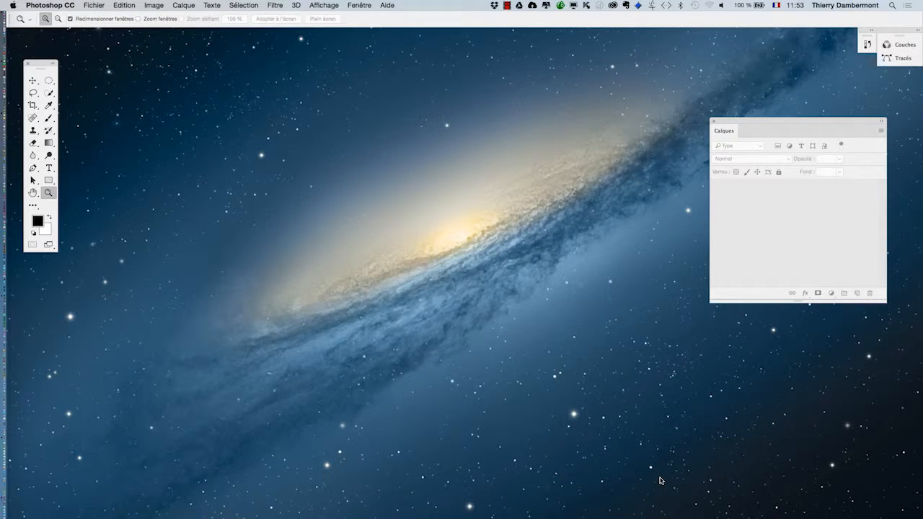
Switch to the Finder, show the Bureau in a new window, and add the "images traitées (passe-haut)" folder to the Favoris
{"action": "key", "text": "super+Tab"}
{"action": "key", "text": "super+Tab"}
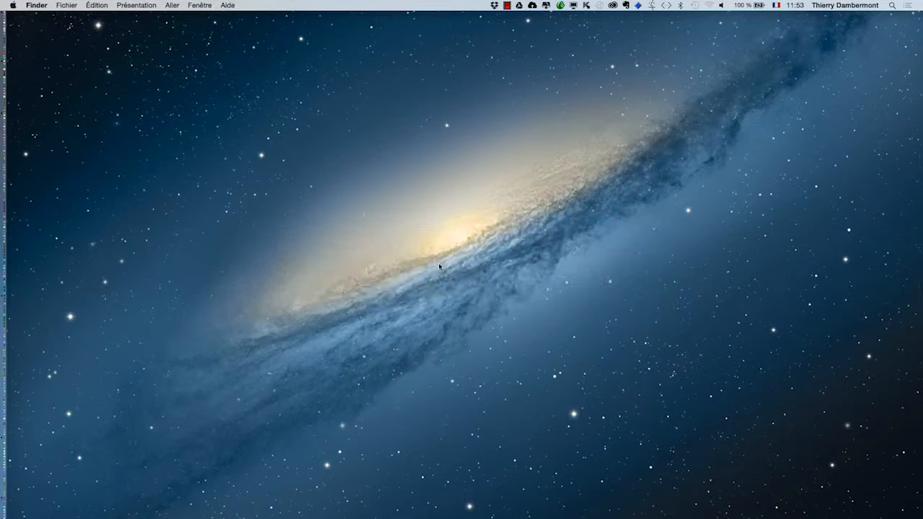
{"action": "left_click", "coordinate": [65, 5]}
{"action": "left_click", "coordinate": [79, 17]}
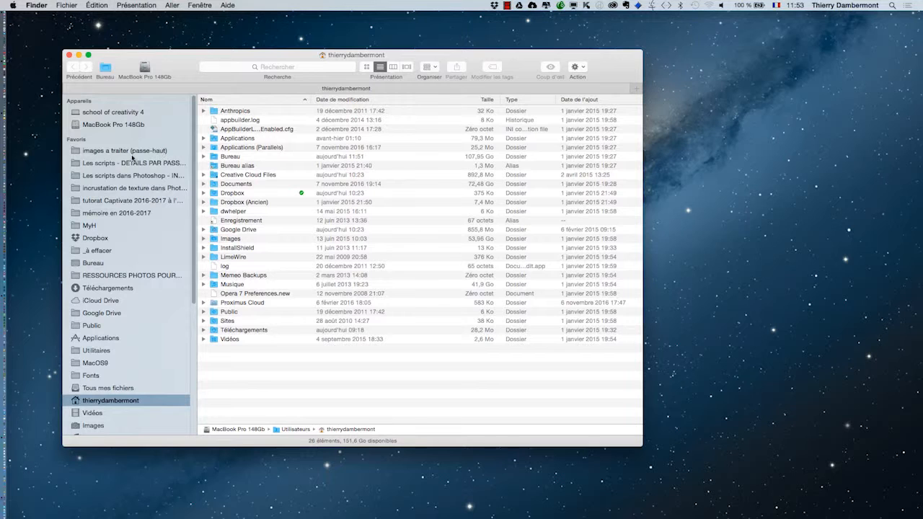
{"action": "left_click", "coordinate": [100, 264]}
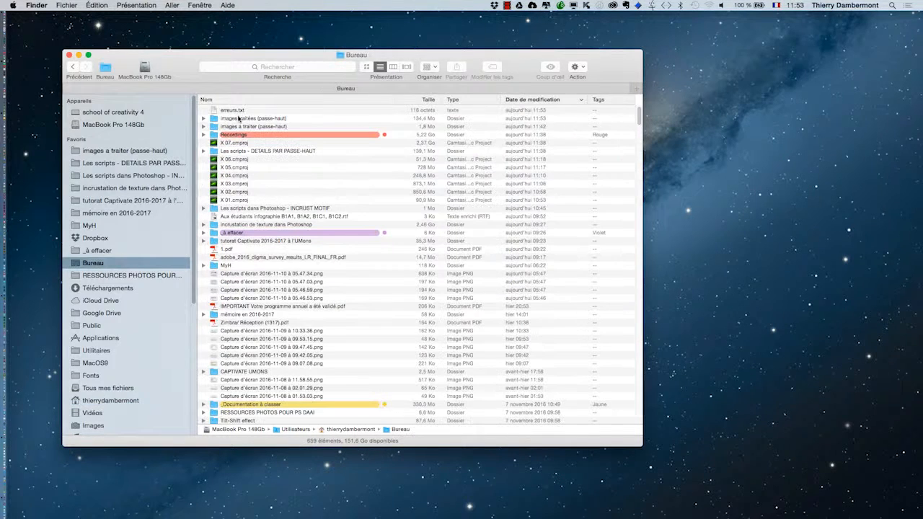
{"action": "left_click_drag", "start_coordinate": [247, 121], "coordinate": [165, 156]}
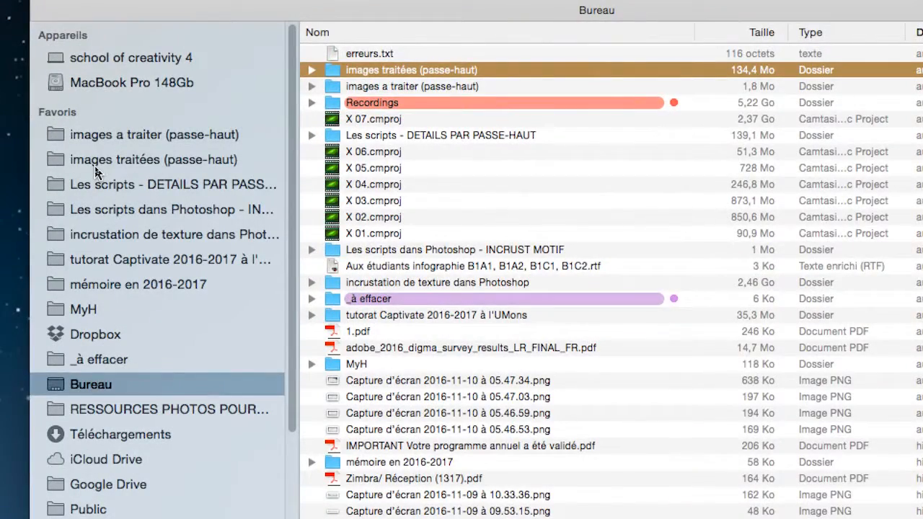
Open Crocuta_crocuta_-_Buffalo_Zoo.psd from the "images traitées (passe-haut)" folder in Photoshop
{"action": "left_click", "coordinate": [95, 167]}
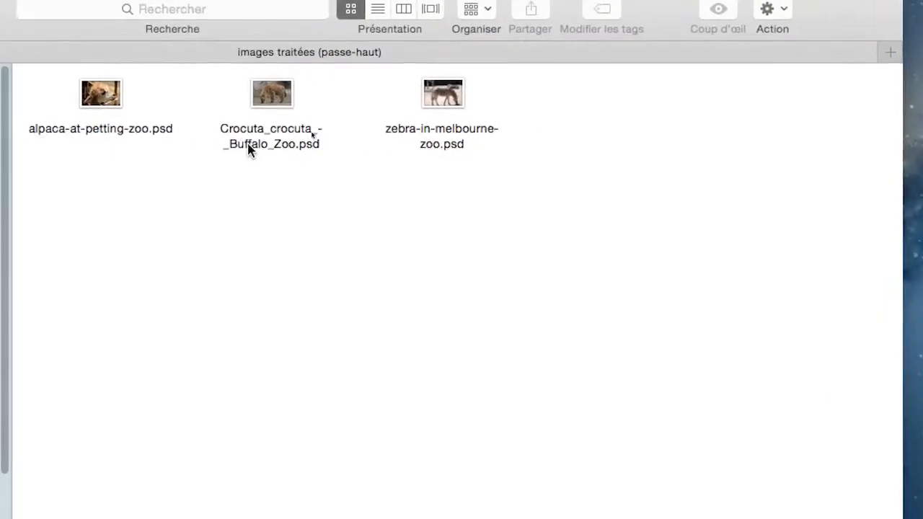
{"action": "double_click", "coordinate": [256, 127]}
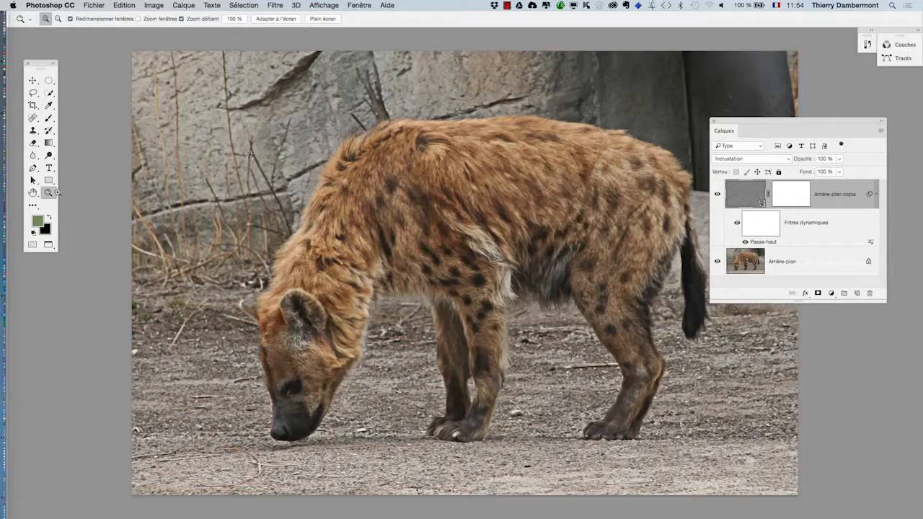
{"action": "key", "text": "super+plus"}
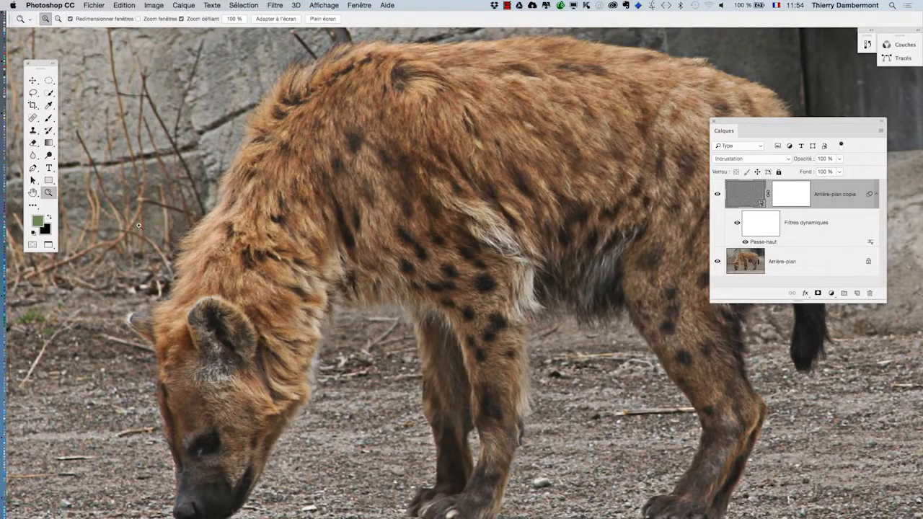
Set the radius of the Passe-haut smart filter on the Arrière-plan copie layer to 2,2 pixels
{"action": "double_click", "coordinate": [767, 243]}
{"action": "left_click", "coordinate": [586, 205]}
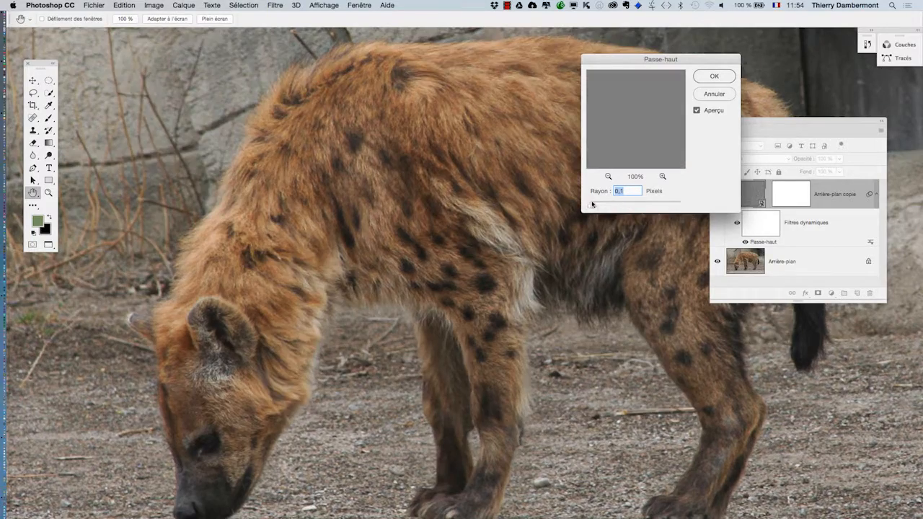
{"action": "left_click_drag", "start_coordinate": [601, 206], "coordinate": [602, 205]}
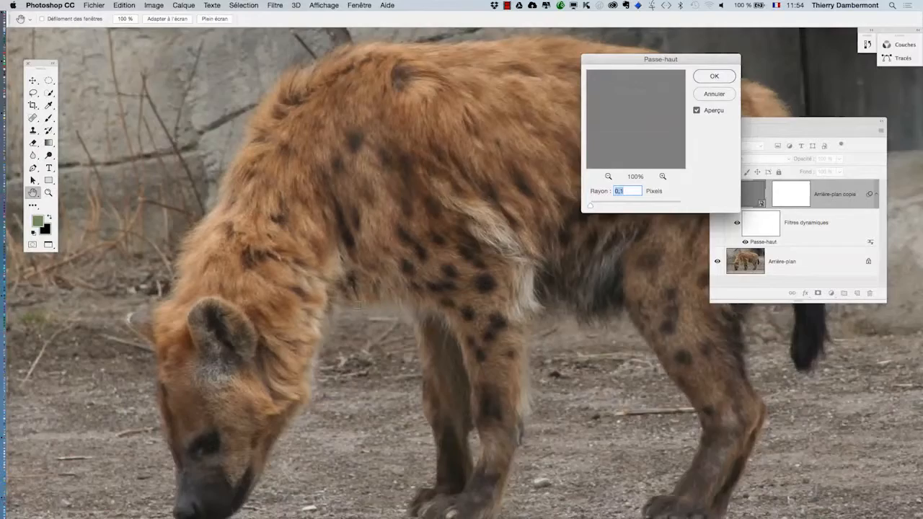
{"action": "left_click_drag", "start_coordinate": [364, 296], "coordinate": [442, 184]}
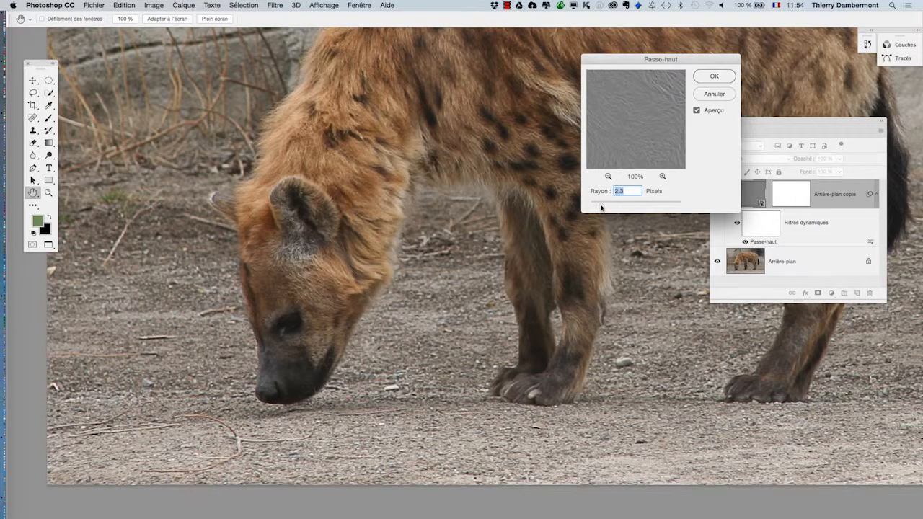
{"action": "left_click_drag", "start_coordinate": [634, 61], "coordinate": [513, 263]}
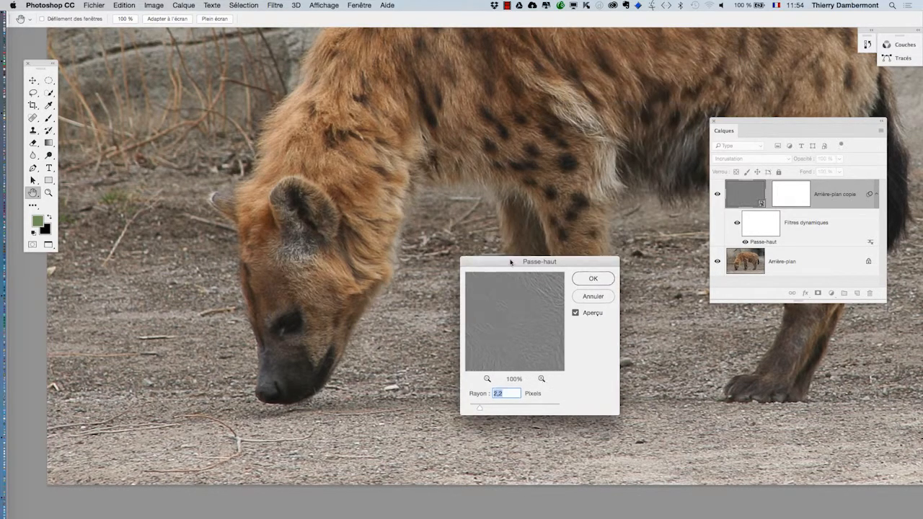
{"action": "key", "text": "alt"}
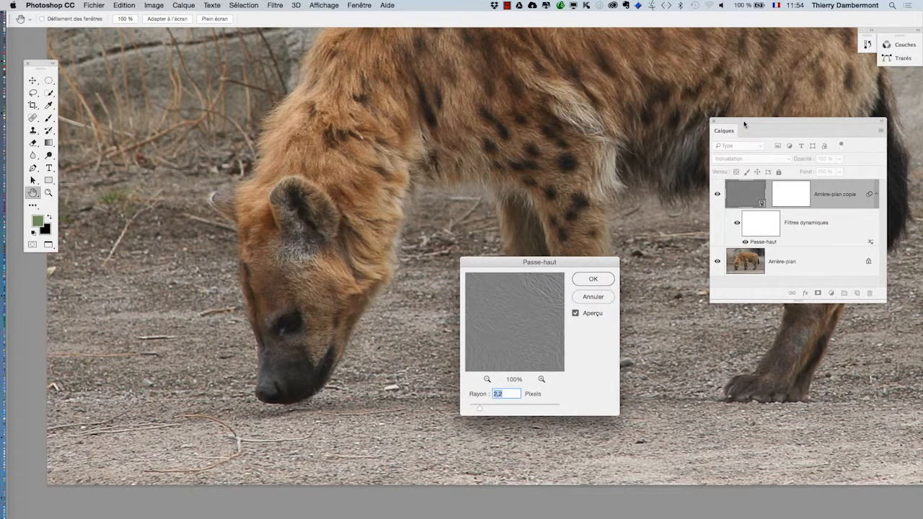
{"action": "left_click_drag", "start_coordinate": [746, 127], "coordinate": [408, 163]}
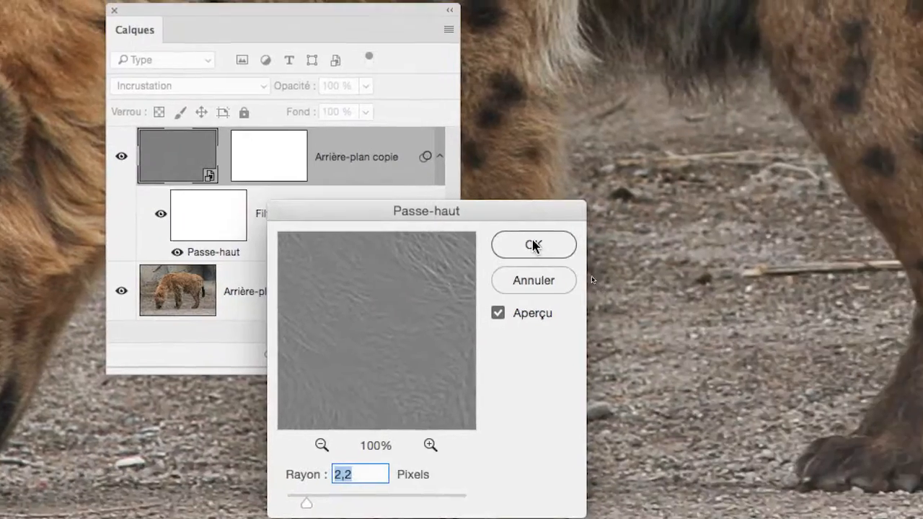
{"action": "left_click", "coordinate": [808, 297]}
Hide and show the Arrière-plan copie layer repeatedly to compare the hyena's fur with and without the Passe-haut sharpening
{"action": "left_click", "coordinate": [391, 209]}
{"action": "left_click", "coordinate": [390, 209]}
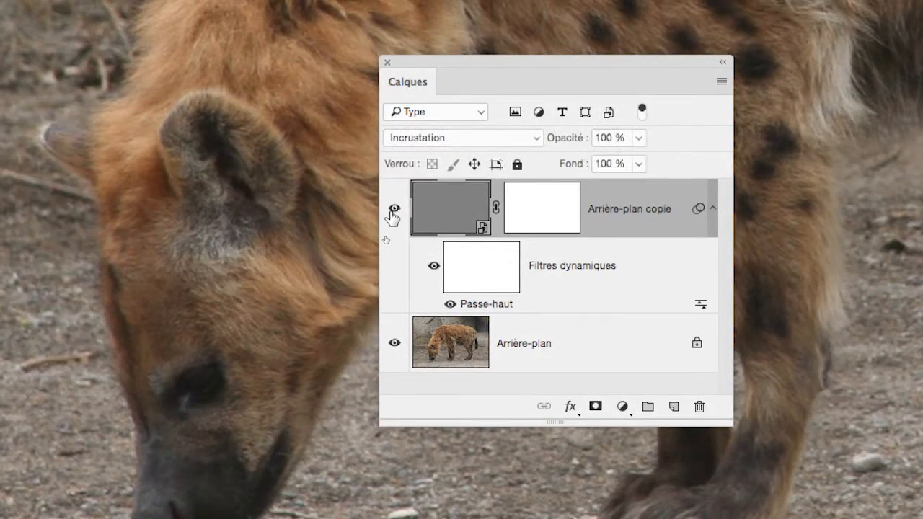
{"action": "left_click", "coordinate": [390, 209]}
{"action": "left_click", "coordinate": [392, 211]}
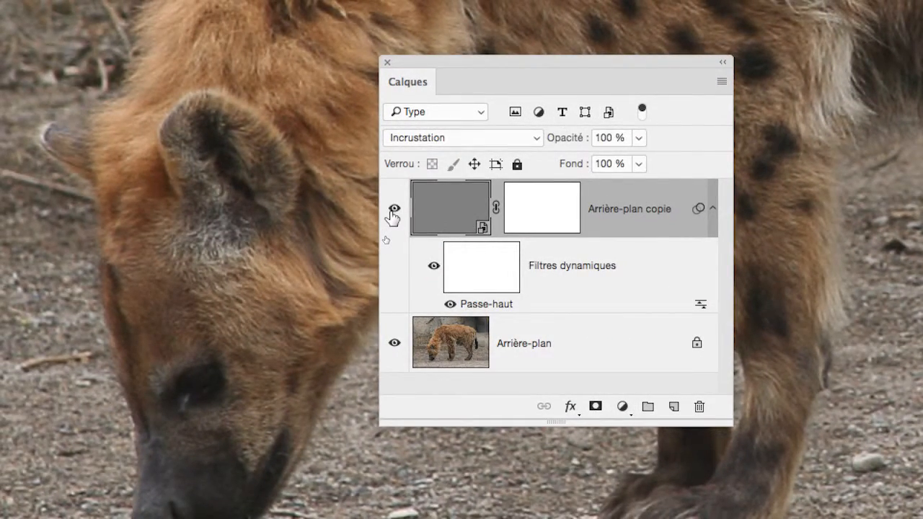
{"action": "left_click", "coordinate": [393, 212]}
{"action": "left_click", "coordinate": [393, 211]}
{"action": "left_click", "coordinate": [393, 211]}
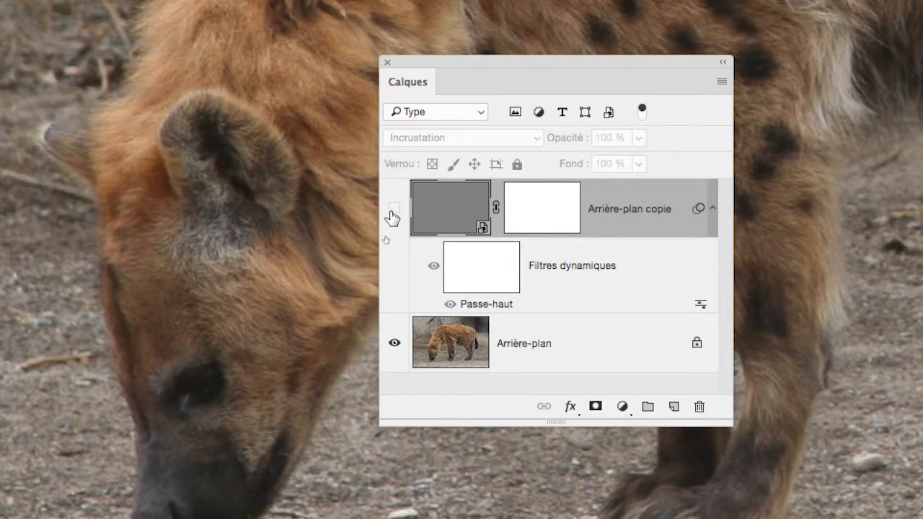
{"action": "left_click", "coordinate": [393, 211]}
{"action": "left_click", "coordinate": [394, 211]}
{"action": "left_click", "coordinate": [393, 211]}
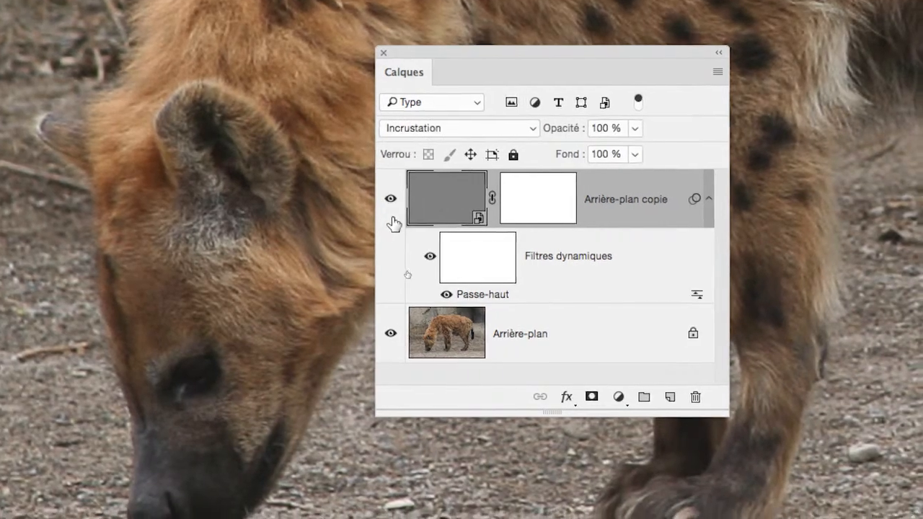
Set the Passe-haut smart filter's radius to 5,4 pixels and toggle the Arrière-plan copie layer's visibility to compare the effect
{"action": "double_click", "coordinate": [470, 303]}
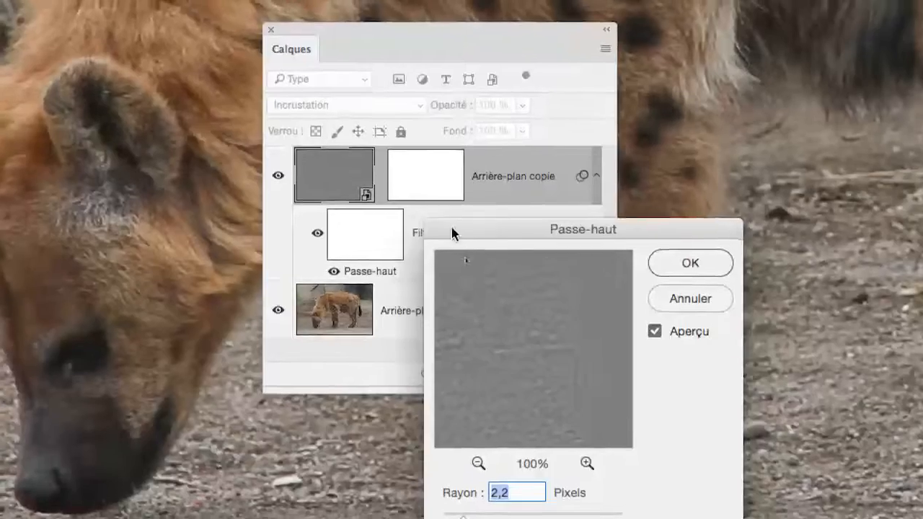
{"action": "left_click_drag", "start_coordinate": [512, 213], "coordinate": [342, 98]}
{"action": "left_click_drag", "start_coordinate": [391, 191], "coordinate": [357, 174]}
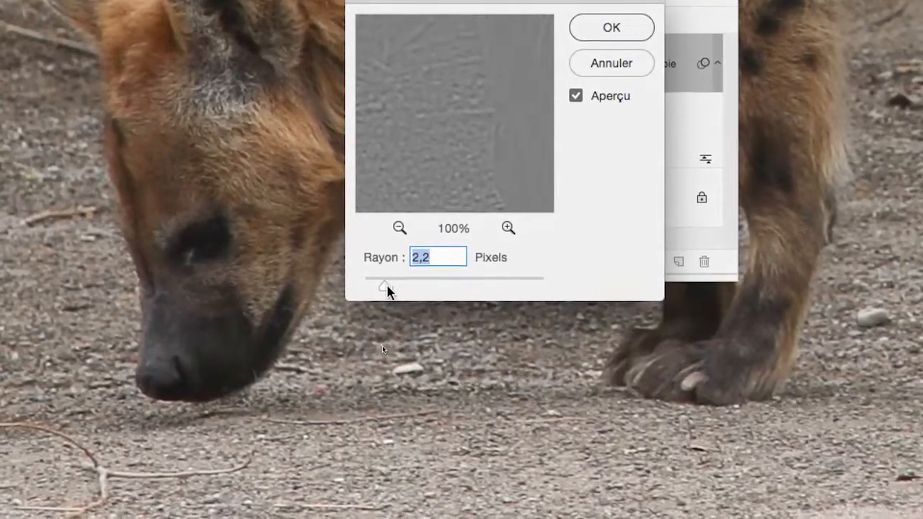
{"action": "left_click_drag", "start_coordinate": [379, 472], "coordinate": [383, 472]}
{"action": "left_click_drag", "start_coordinate": [388, 291], "coordinate": [399, 290]}
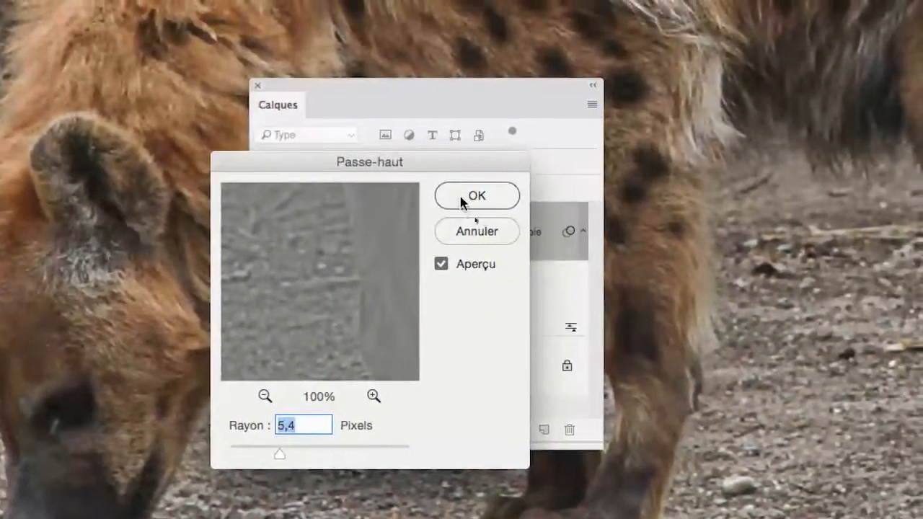
{"action": "left_click", "coordinate": [596, 28]}
{"action": "left_click", "coordinate": [362, 228]}
{"action": "left_click", "coordinate": [362, 228]}
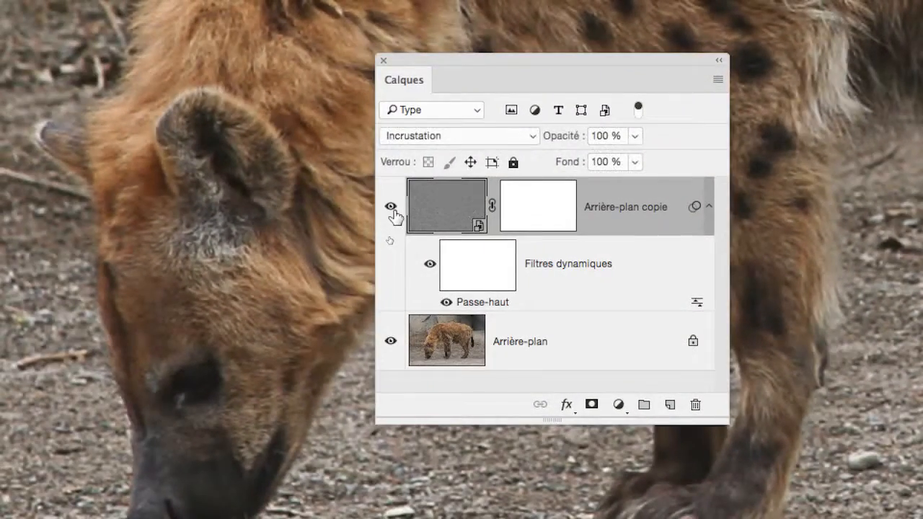